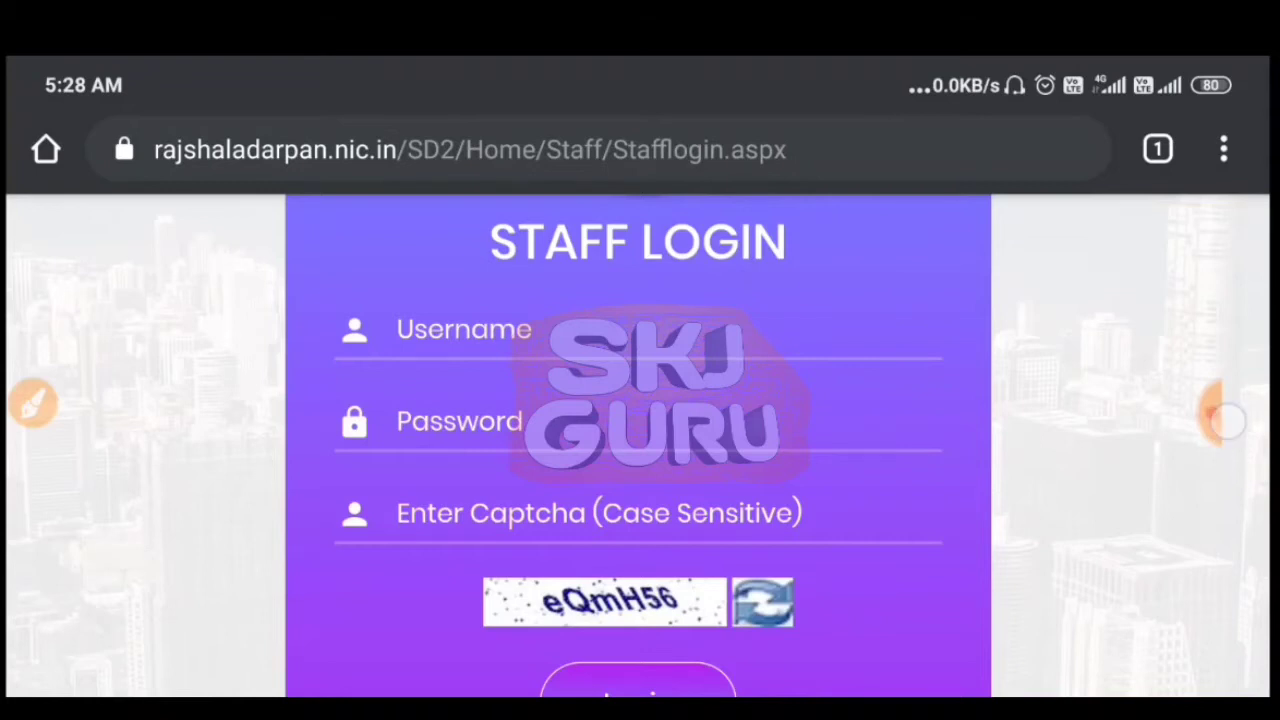
Step: Log in to the staff portal by filling in the username, password and captcha code
click(1225, 413)
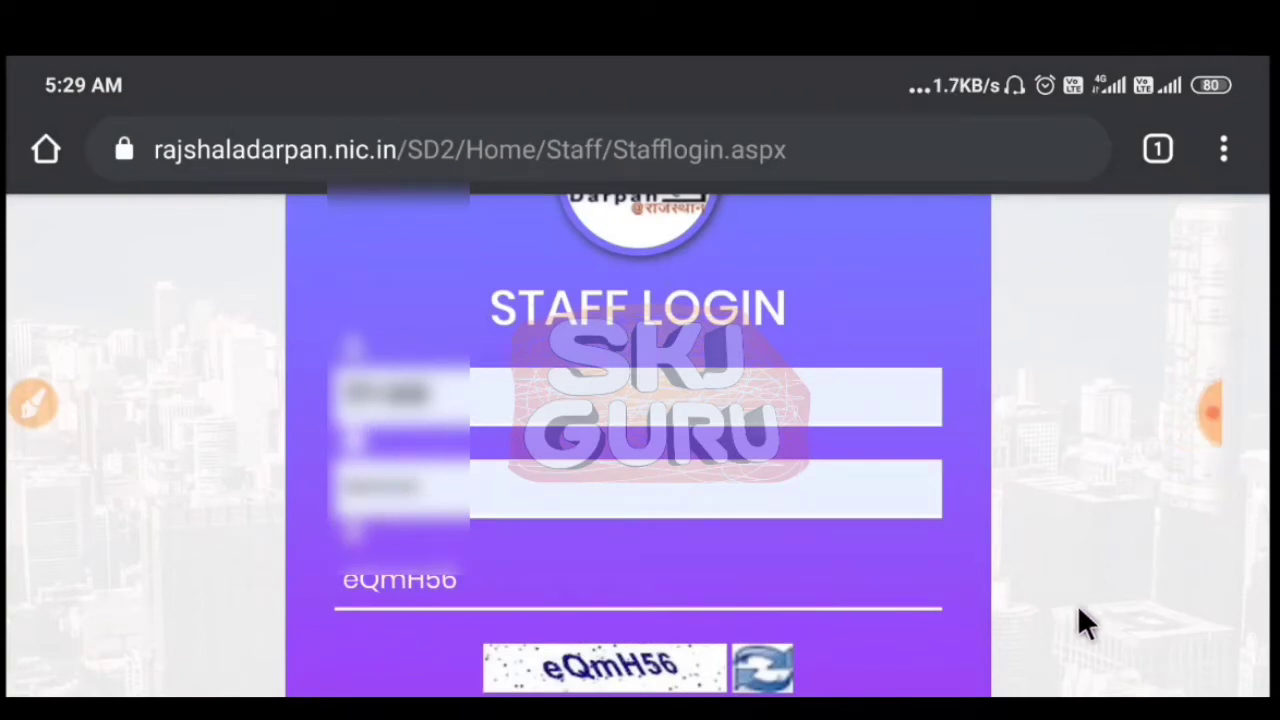
drag(1077, 604, 1063, 366)
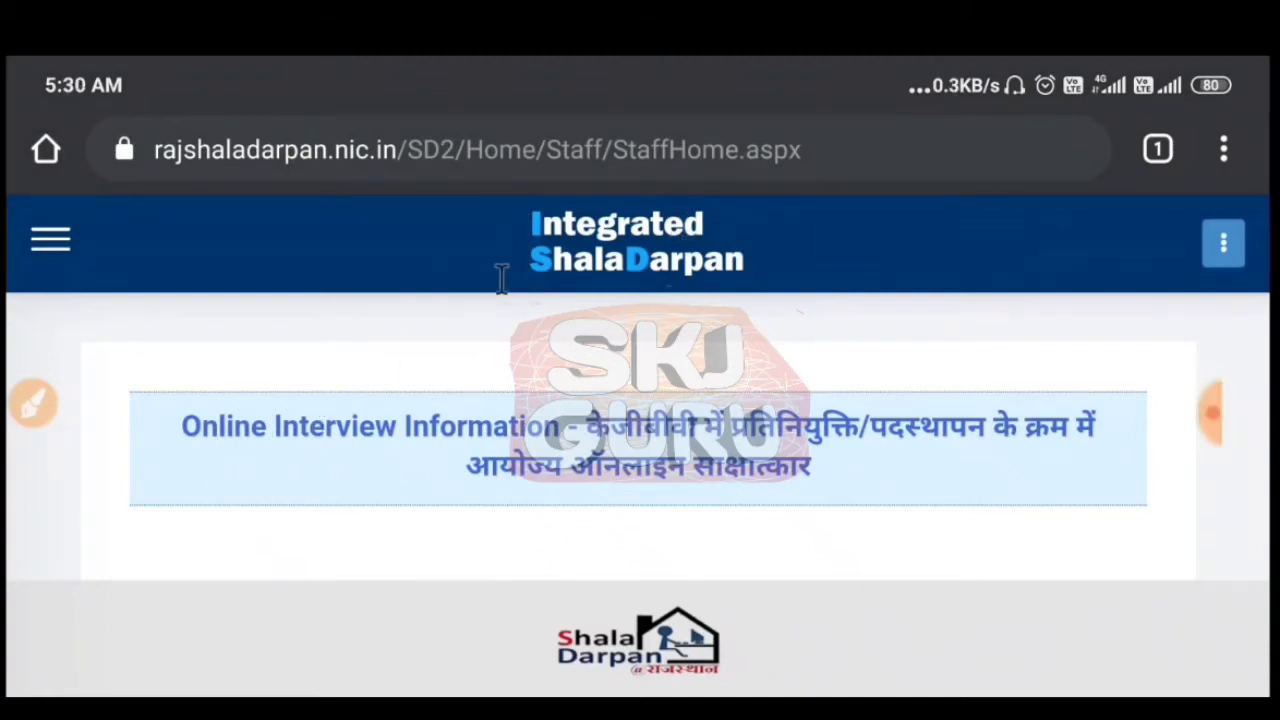
click(964, 405)
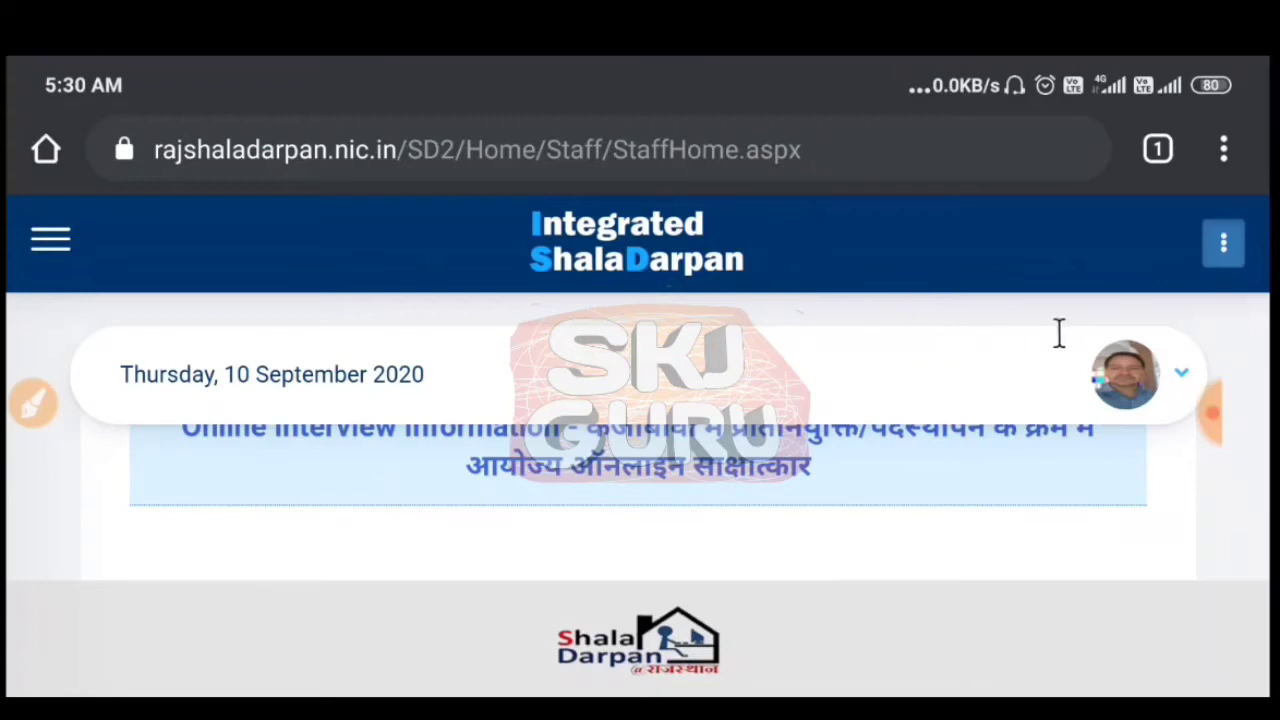
click(1065, 502)
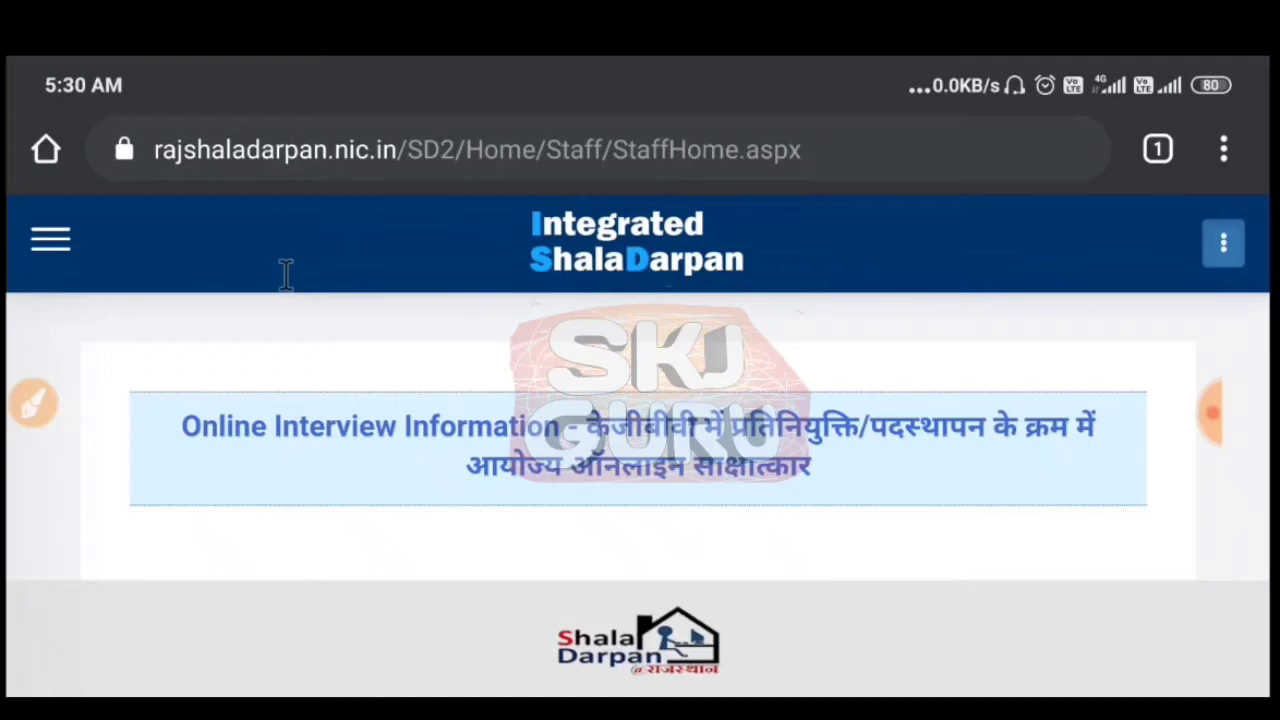
Step: Open the TAF Teacher Format (Session 2020-21) from the TAF forms
click(286, 272)
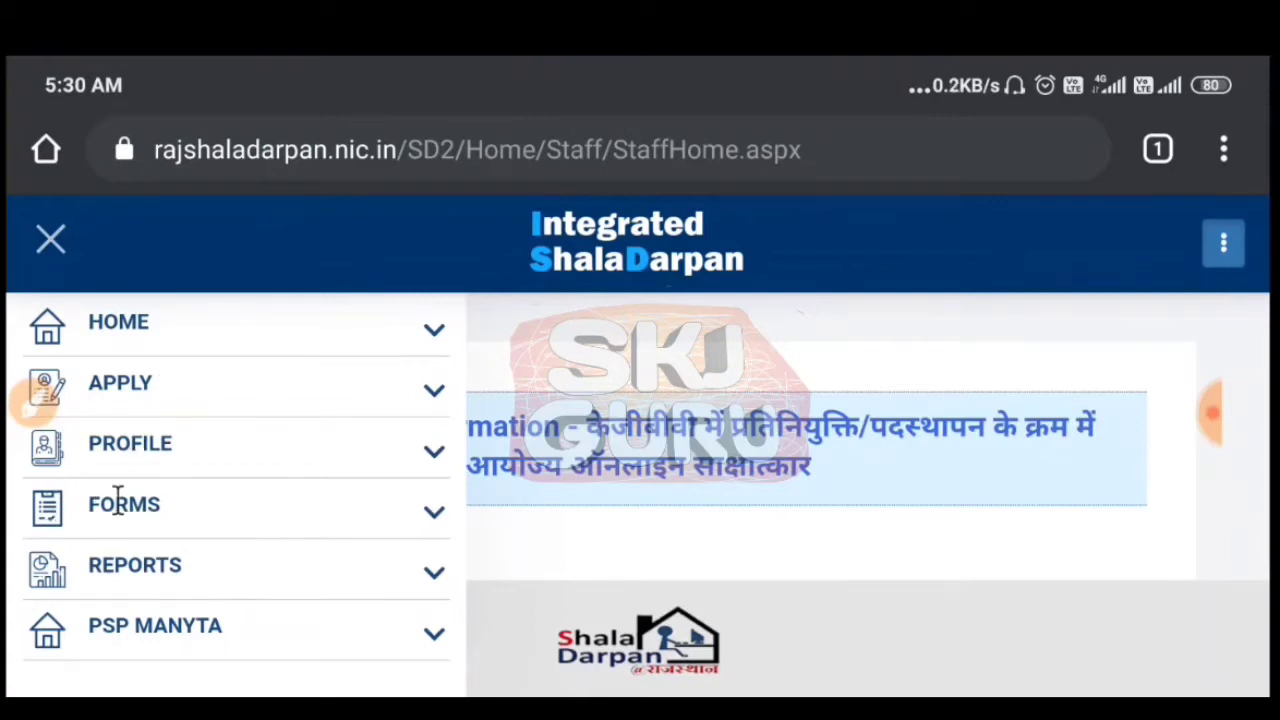
click(434, 527)
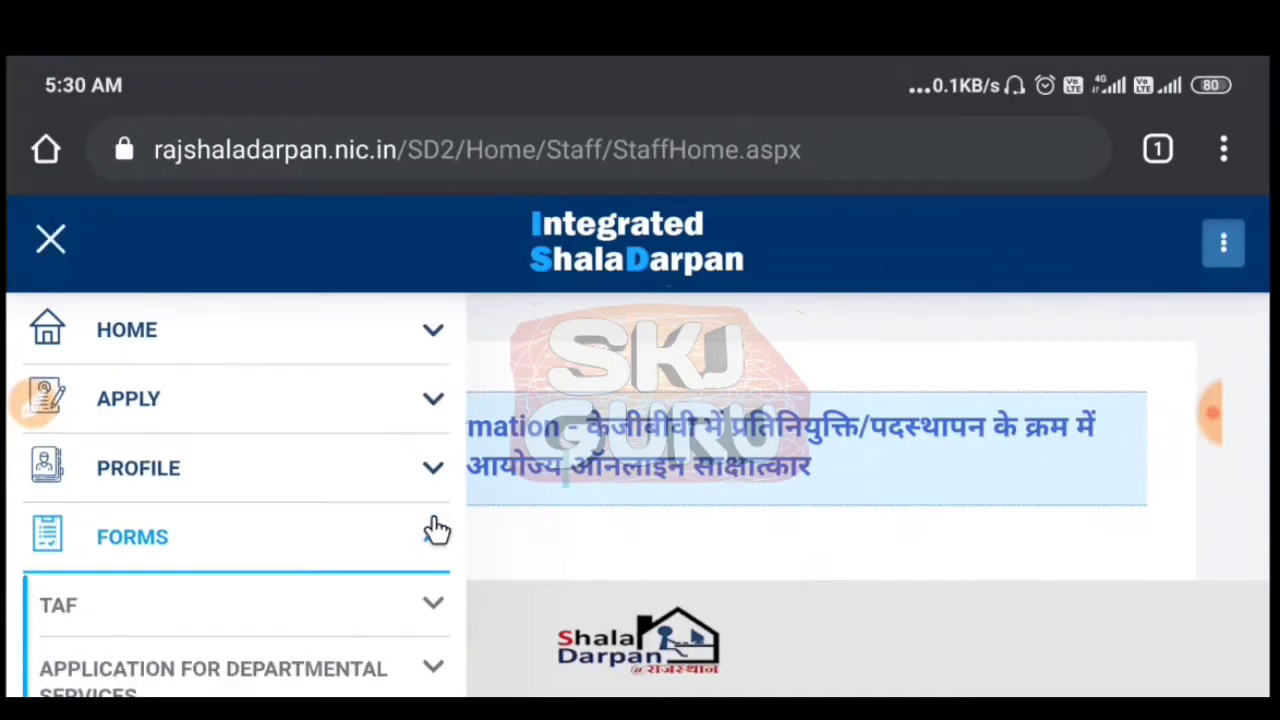
scroll(302, 534, down, 2)
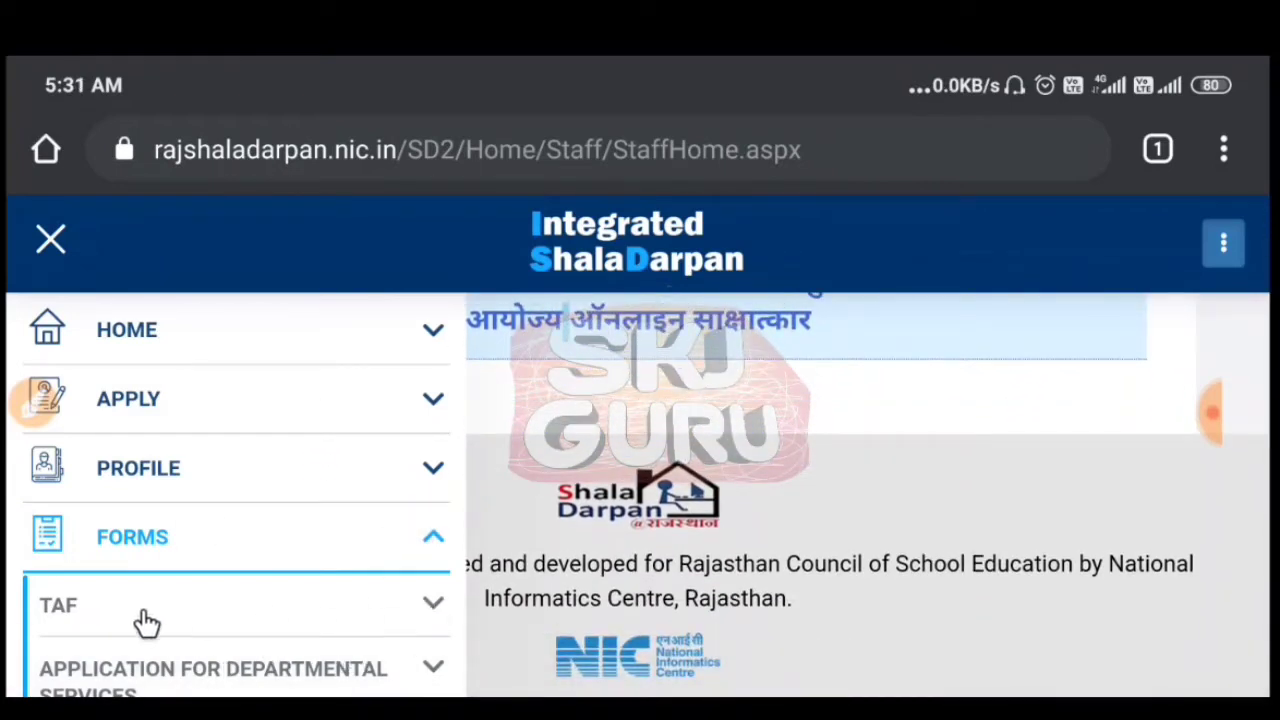
click(433, 608)
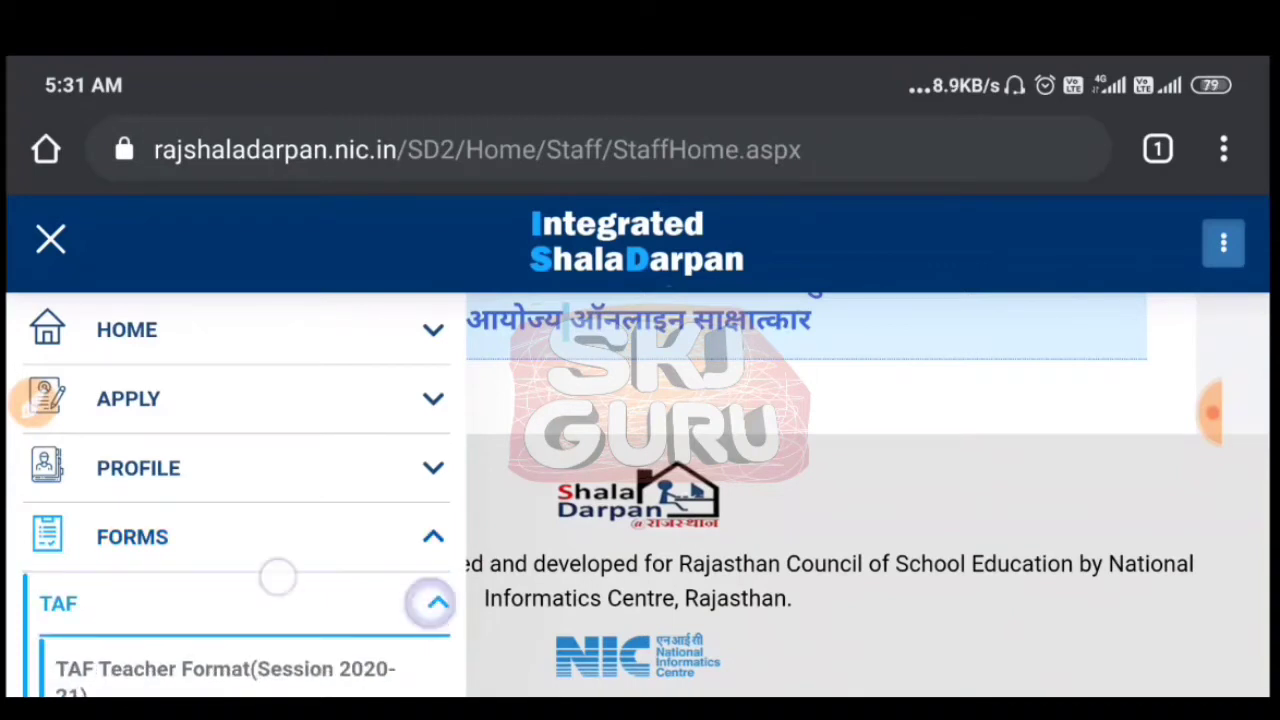
scroll(298, 480, down, 1)
scroll(190, 530, down, 1)
scroll(215, 598, down, 1)
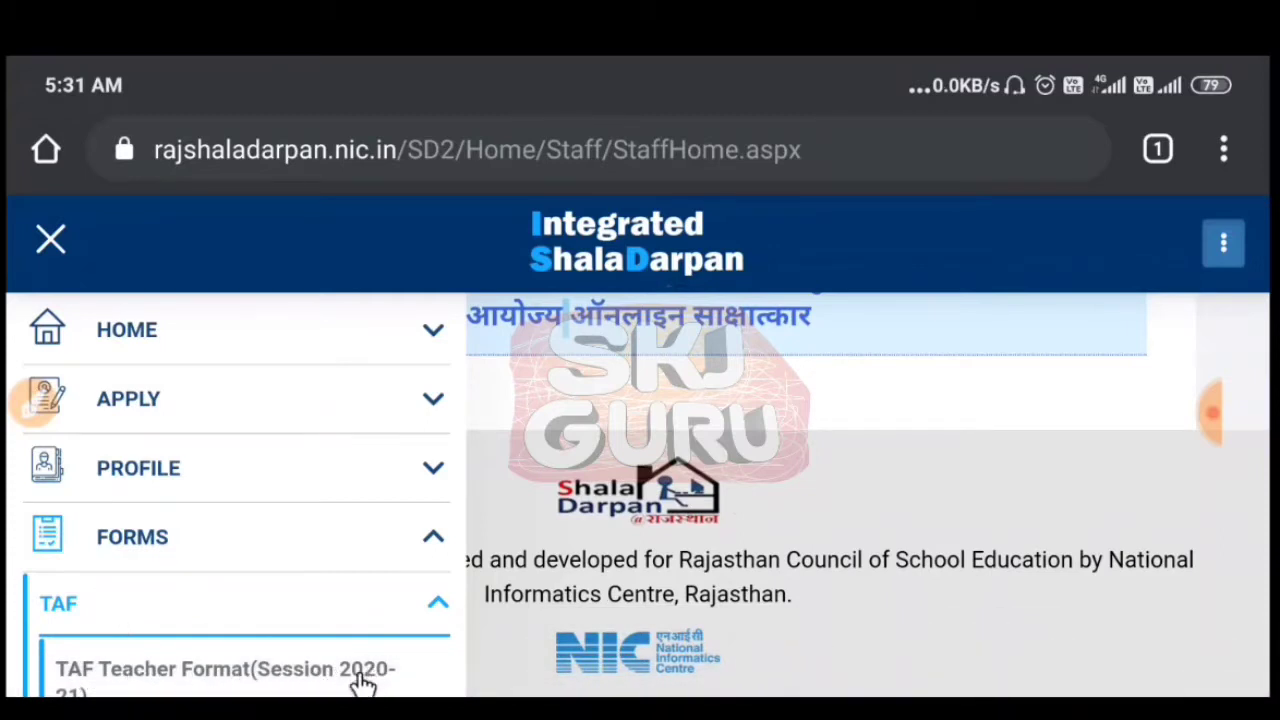
click(122, 674)
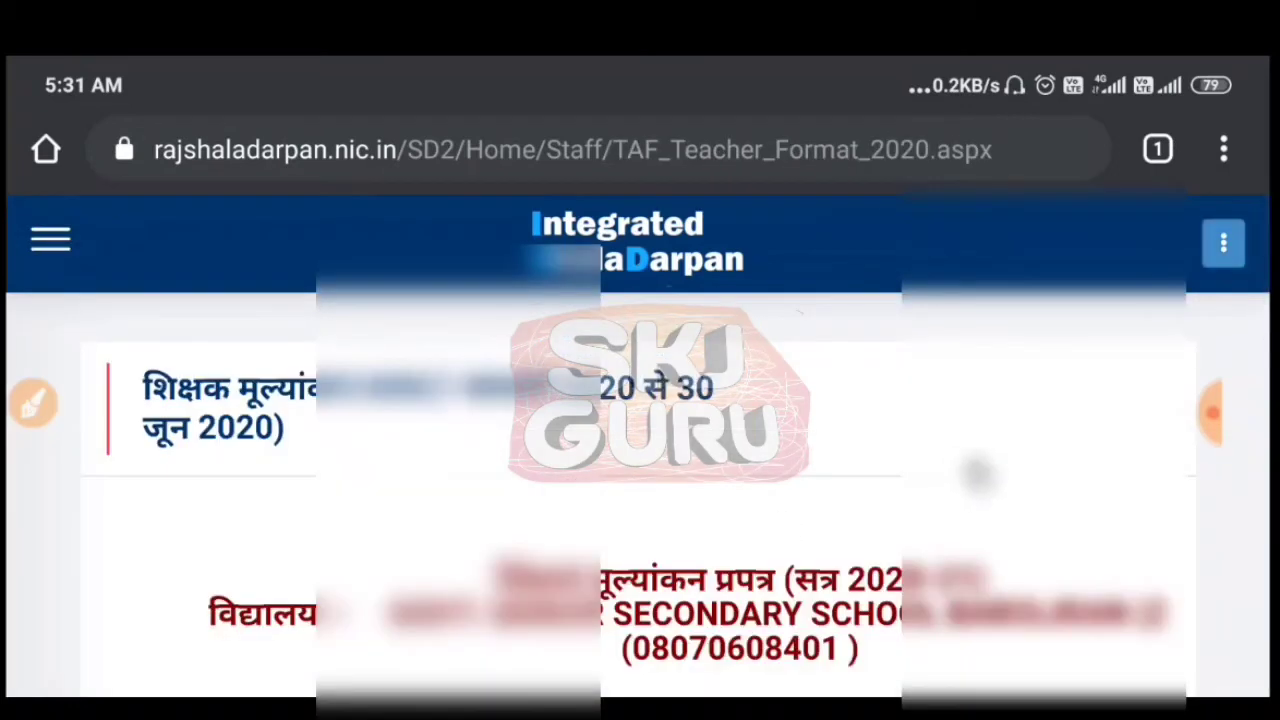
Step: Answer नहीं to whether the employee performs the institution head's duties, and verify the teacher's basic details
scroll(978, 472, down, 1)
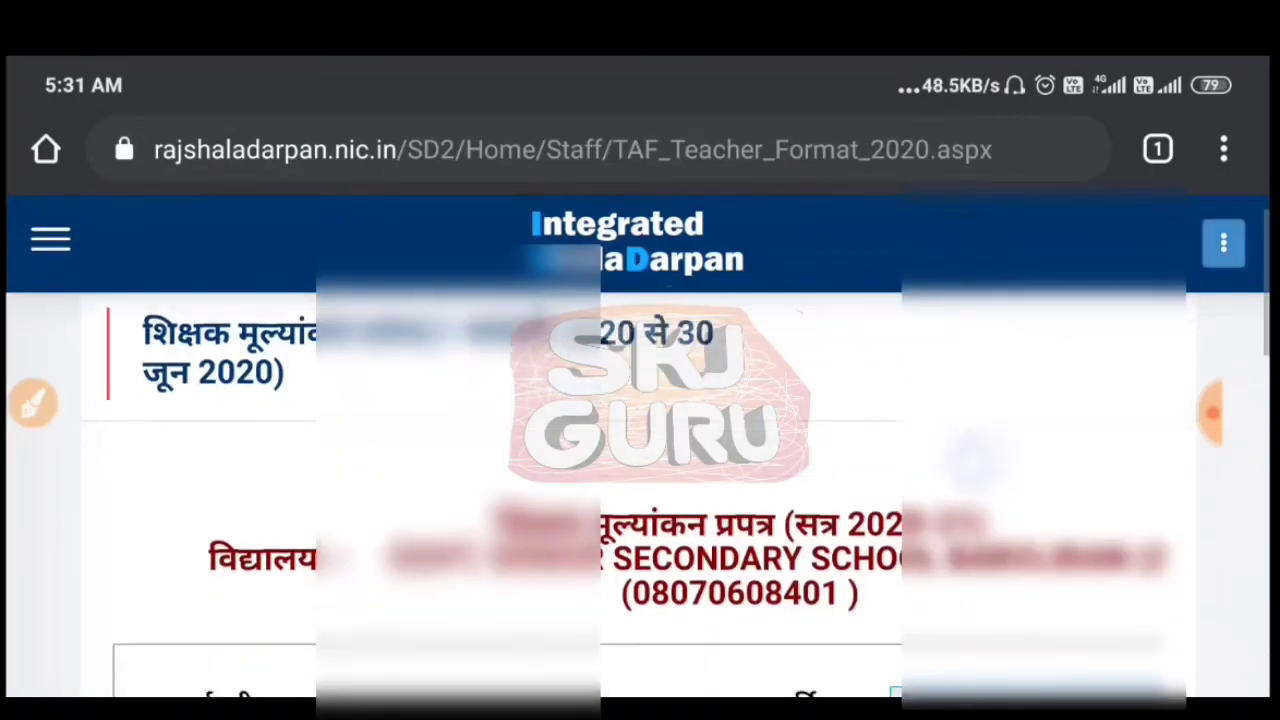
scroll(592, 620, up, 1)
scroll(600, 640, down, 1)
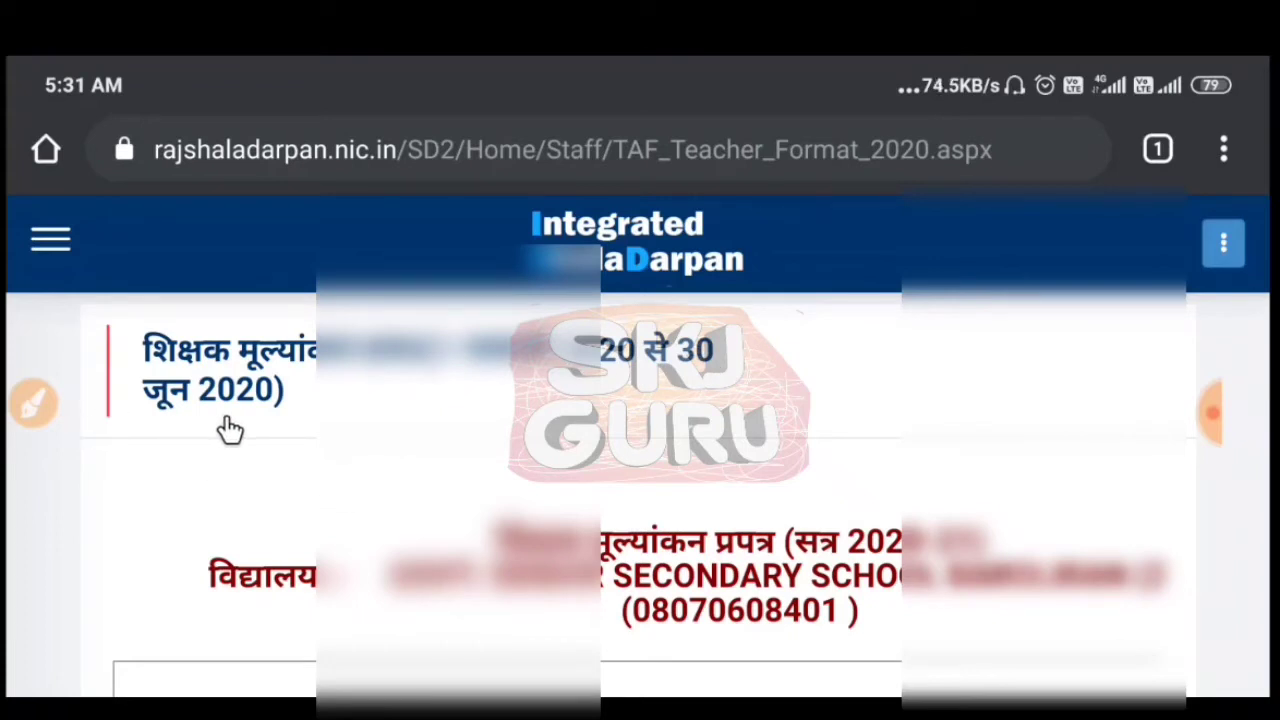
scroll(230, 430, down, 5)
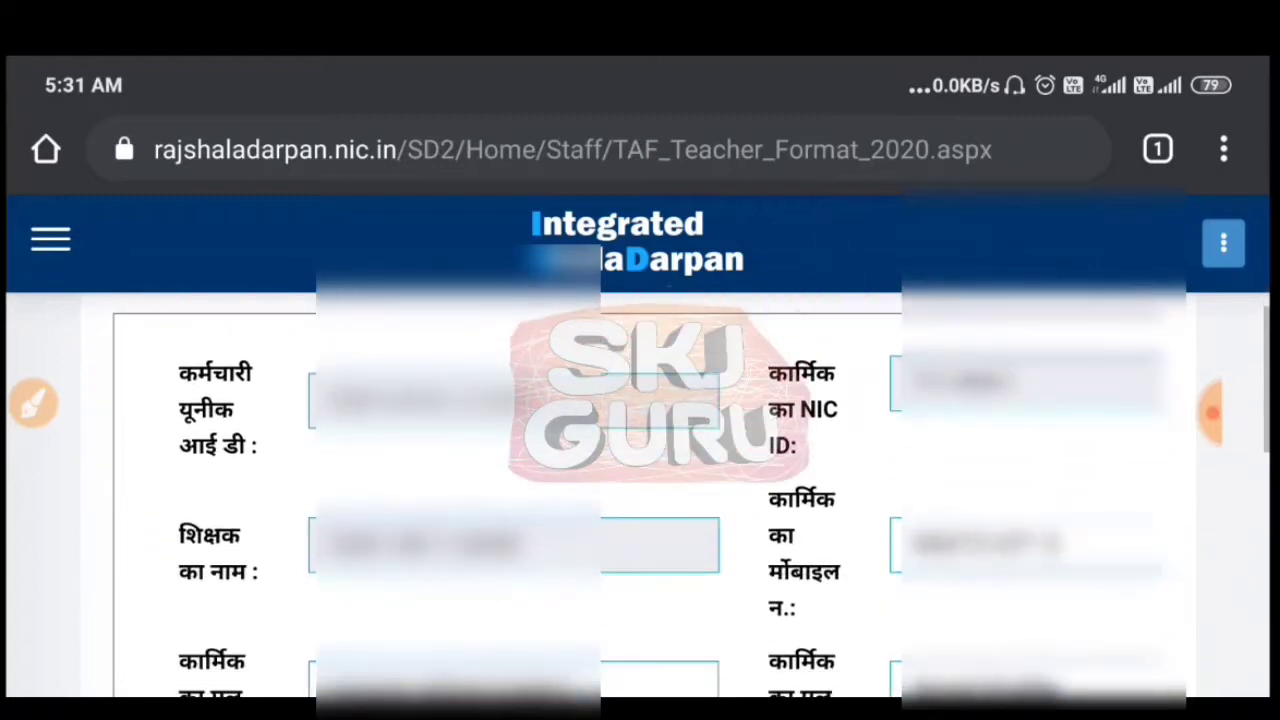
scroll(857, 466, down, 3)
scroll(865, 293, down, 3)
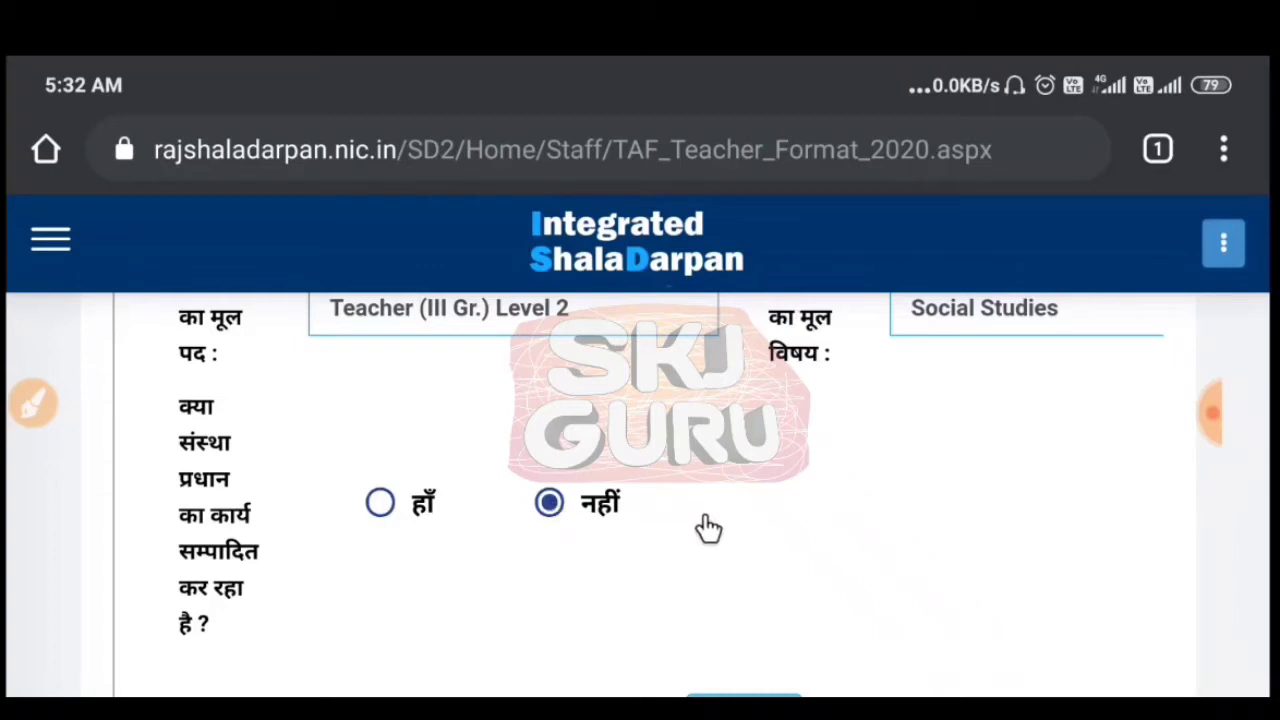
scroll(706, 528, down, 2)
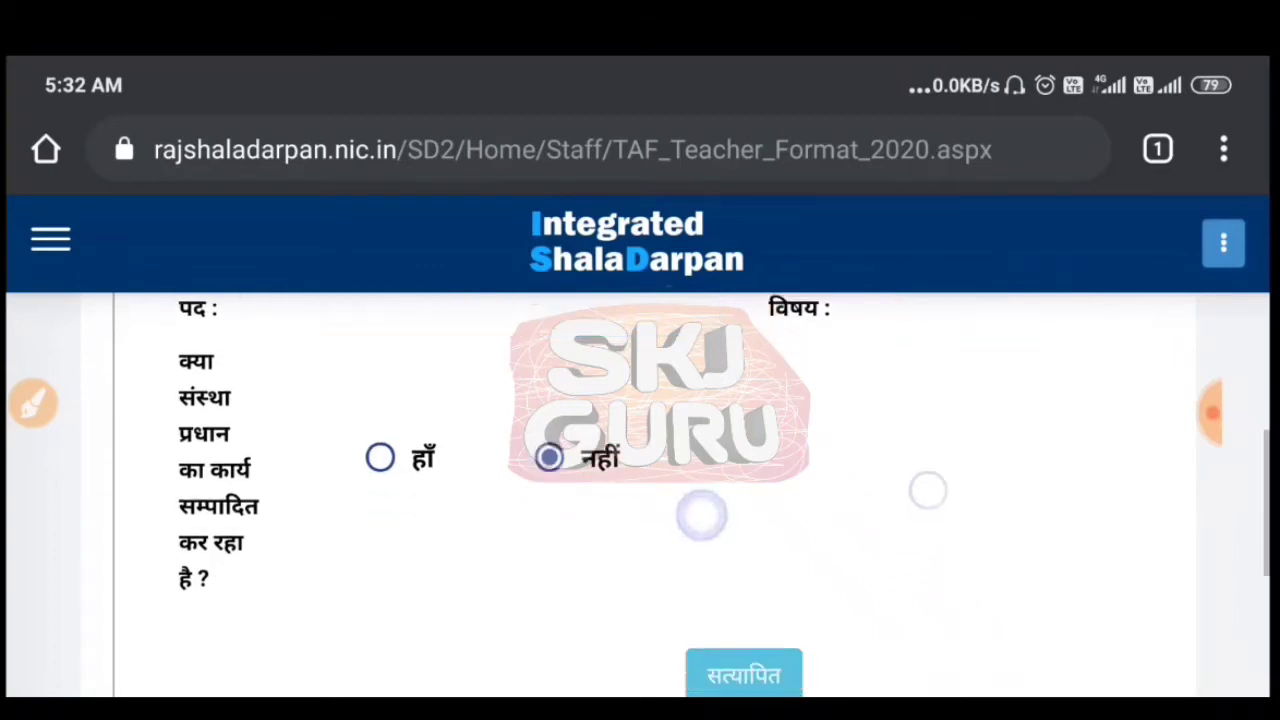
click(380, 368)
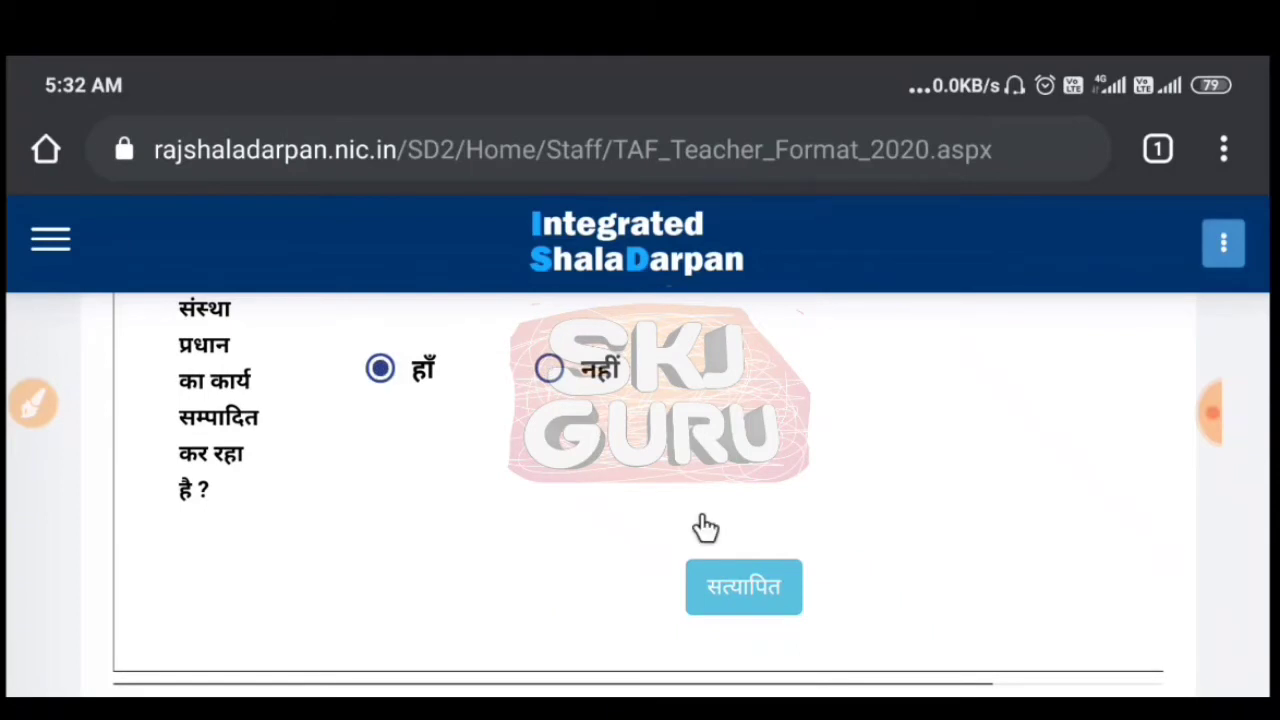
click(549, 368)
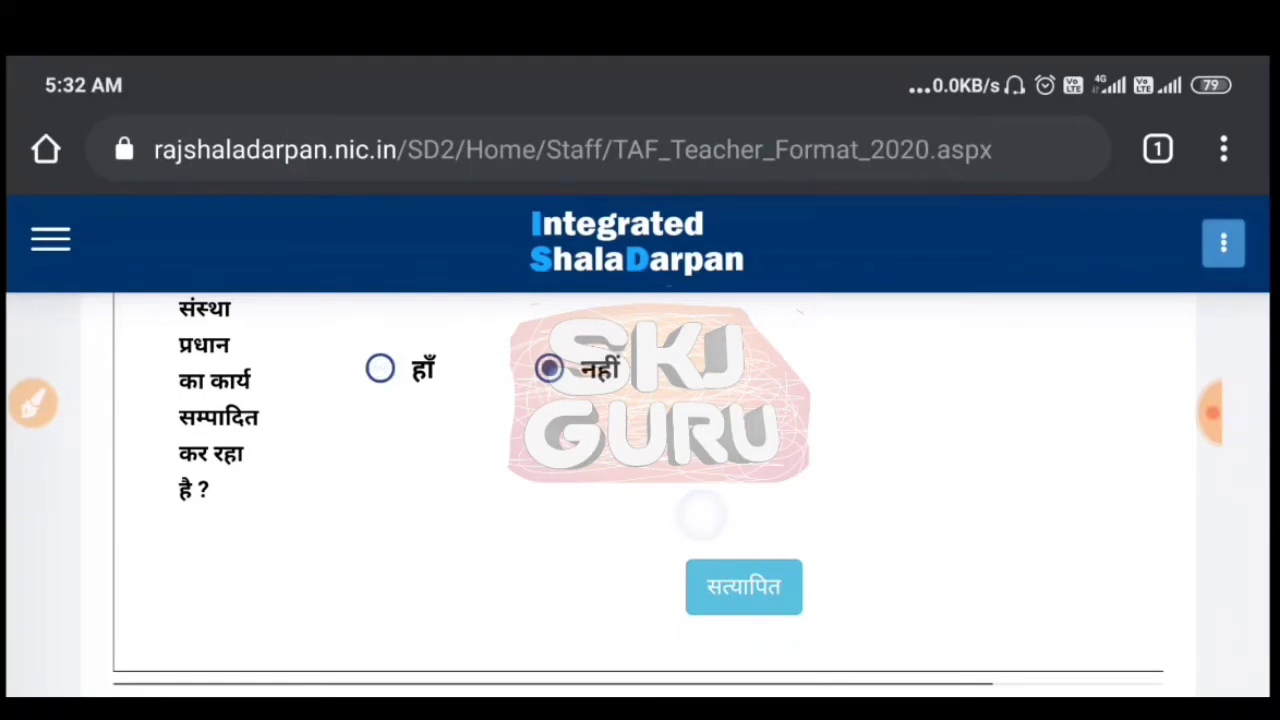
click(760, 592)
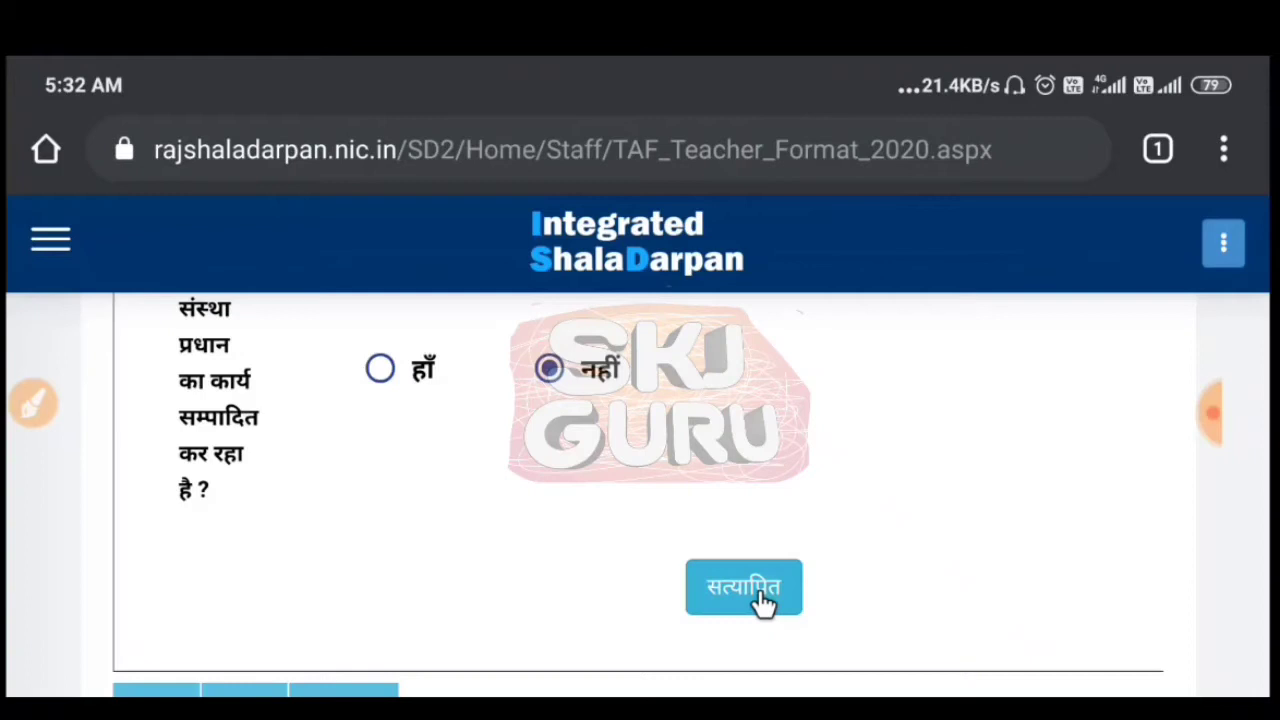
Step: Open भाग 1 of the form and examine the classes and subjects listed in section 1.1
drag(985, 550, 1000, 300)
drag(997, 530, 1012, 442)
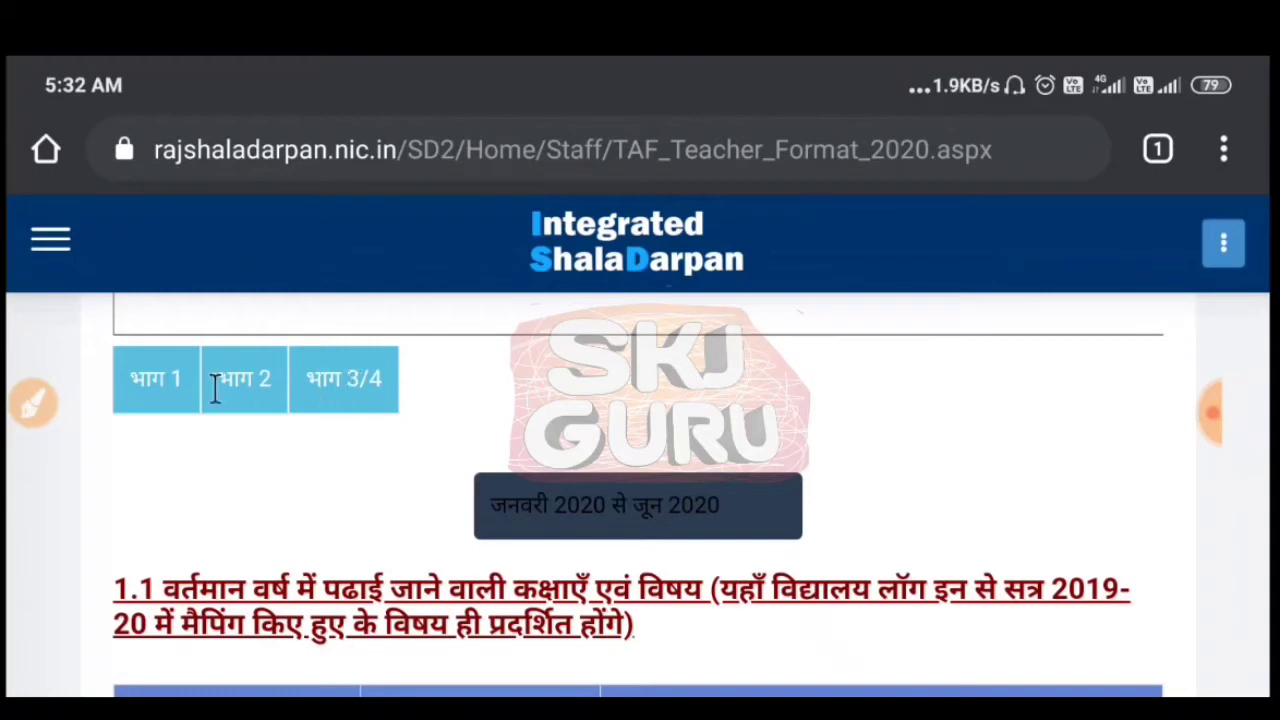
click(150, 379)
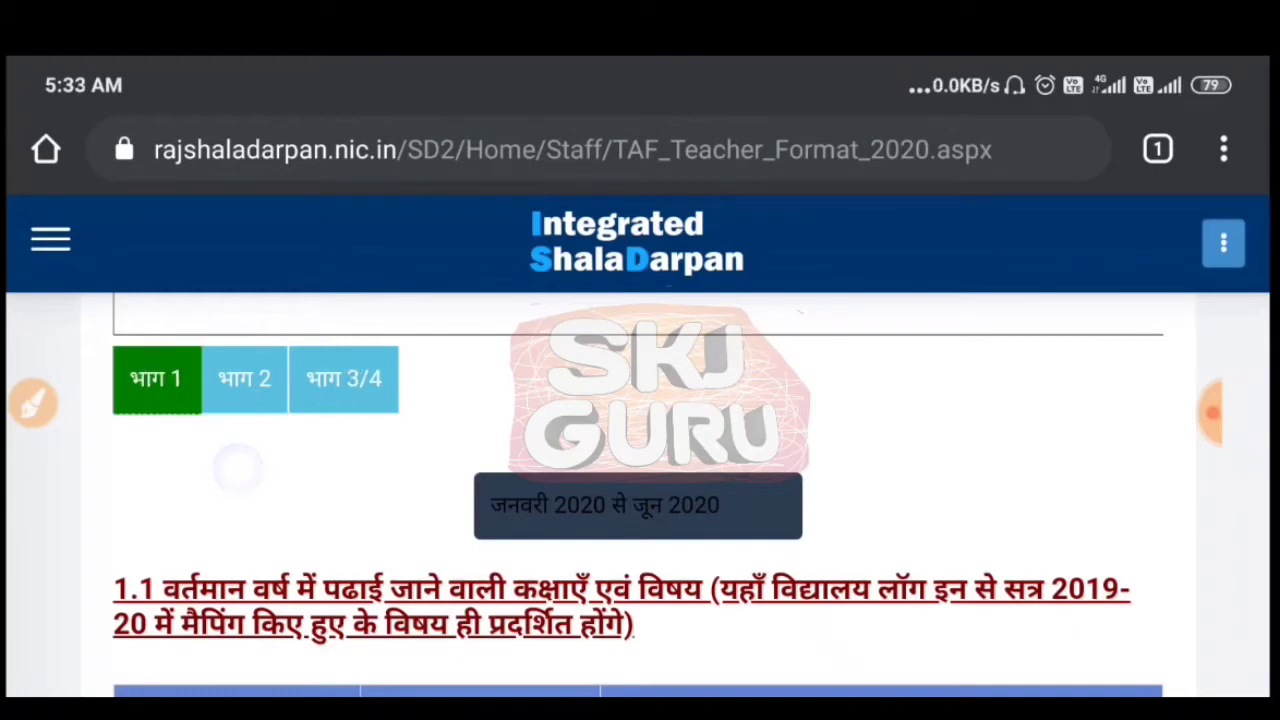
scroll(1040, 401, down, 1)
scroll(1040, 401, down, 2)
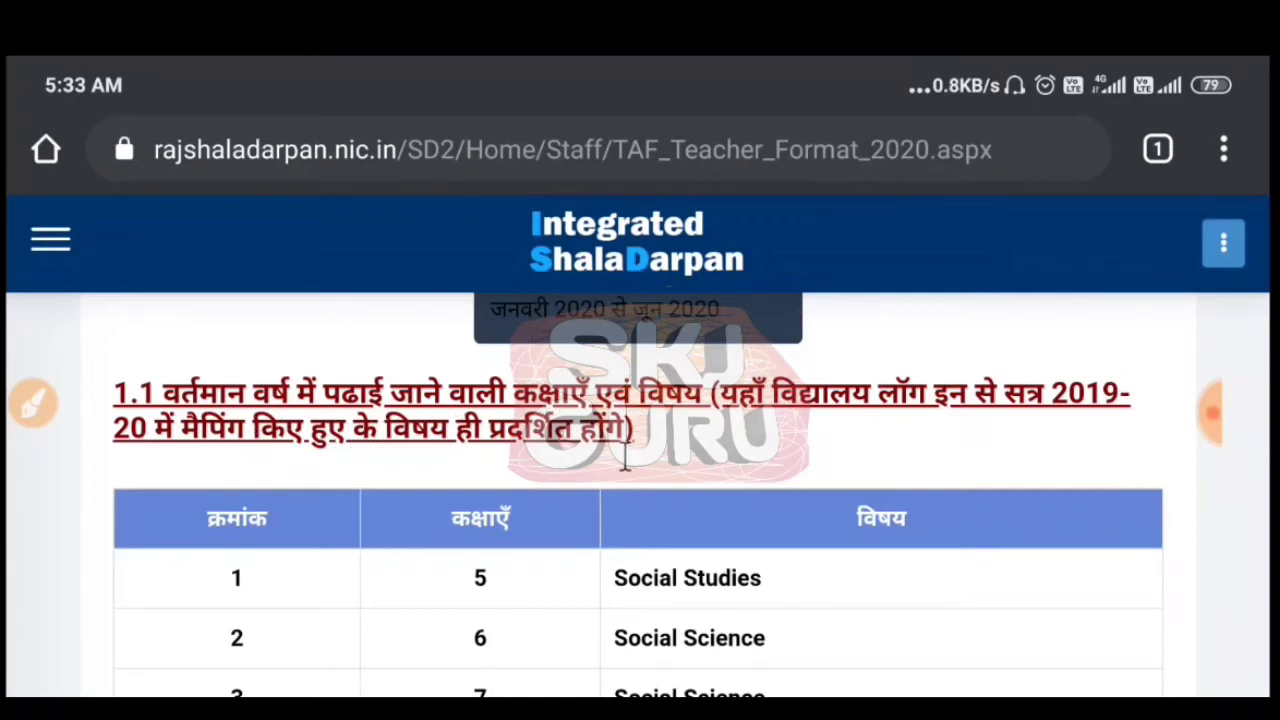
scroll(984, 626, down, 2)
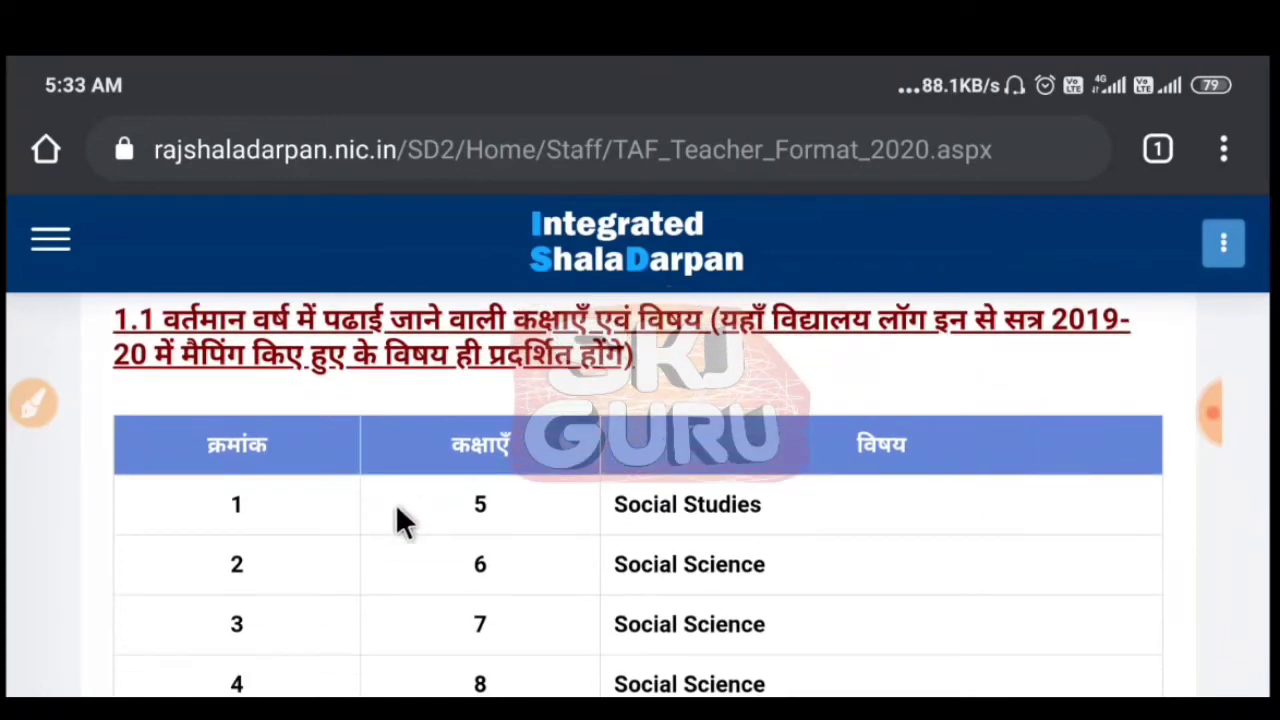
scroll(962, 457, down, 2)
scroll(962, 457, down, 1)
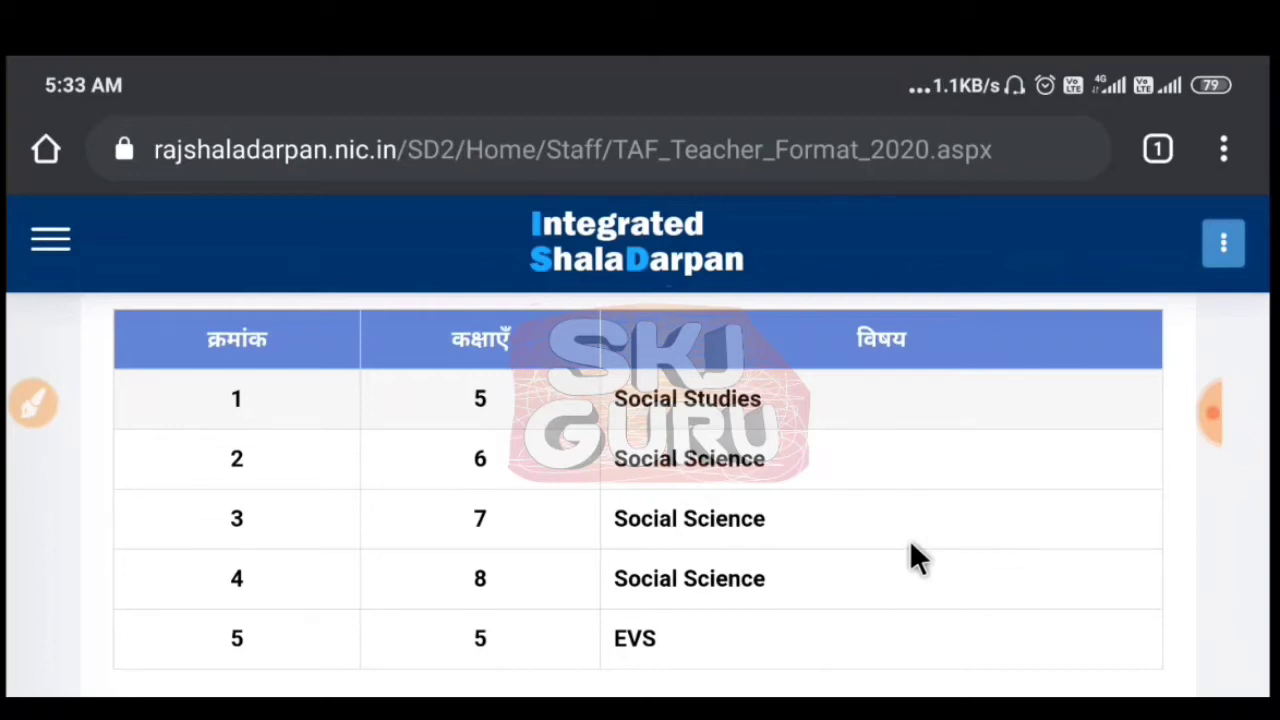
Step: In section 1.2, set the average physical attendance to 81% से अधिक and the deputation/educational activity answer to नहीं
drag(911, 545, 1000, 503)
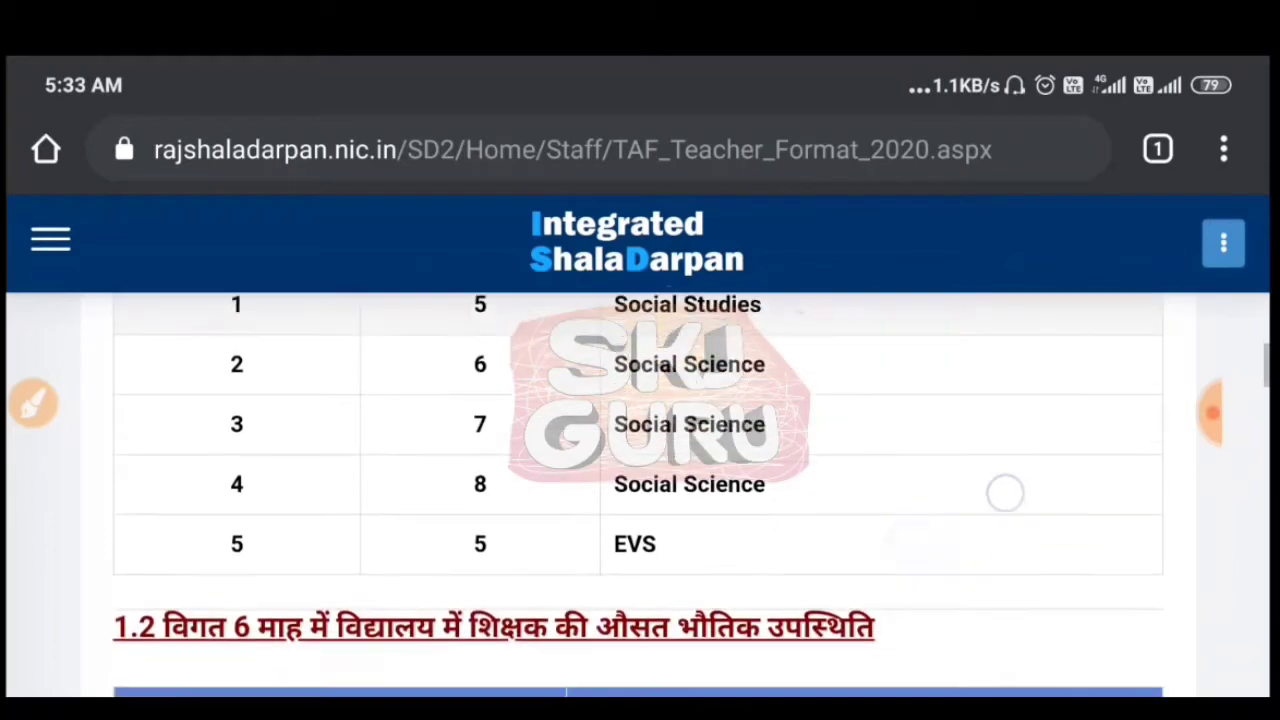
drag(1084, 538, 1095, 315)
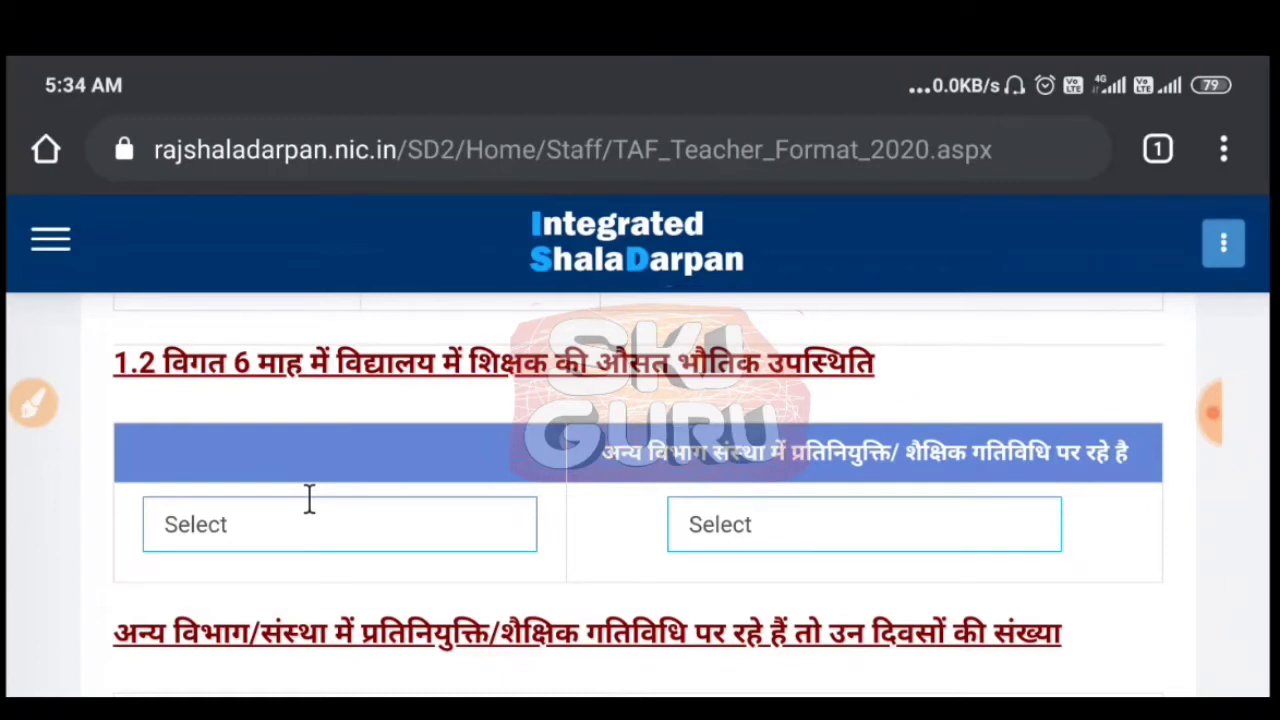
click(848, 520)
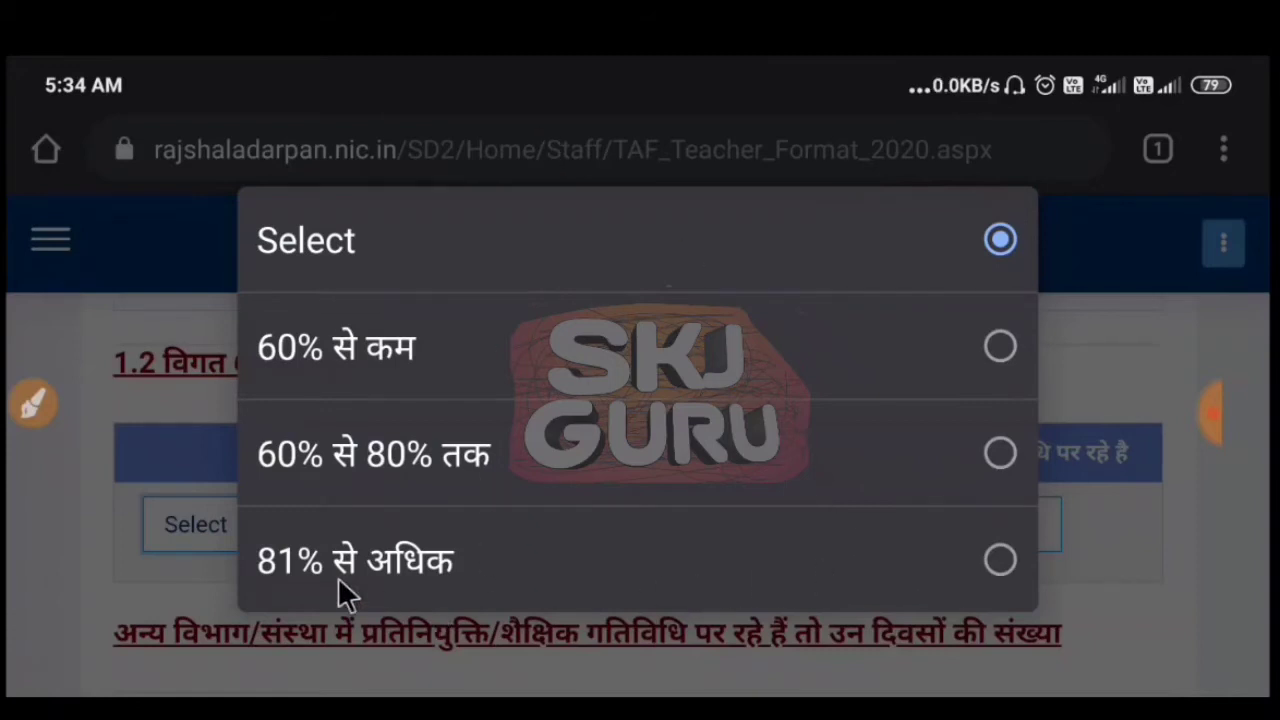
click(686, 554)
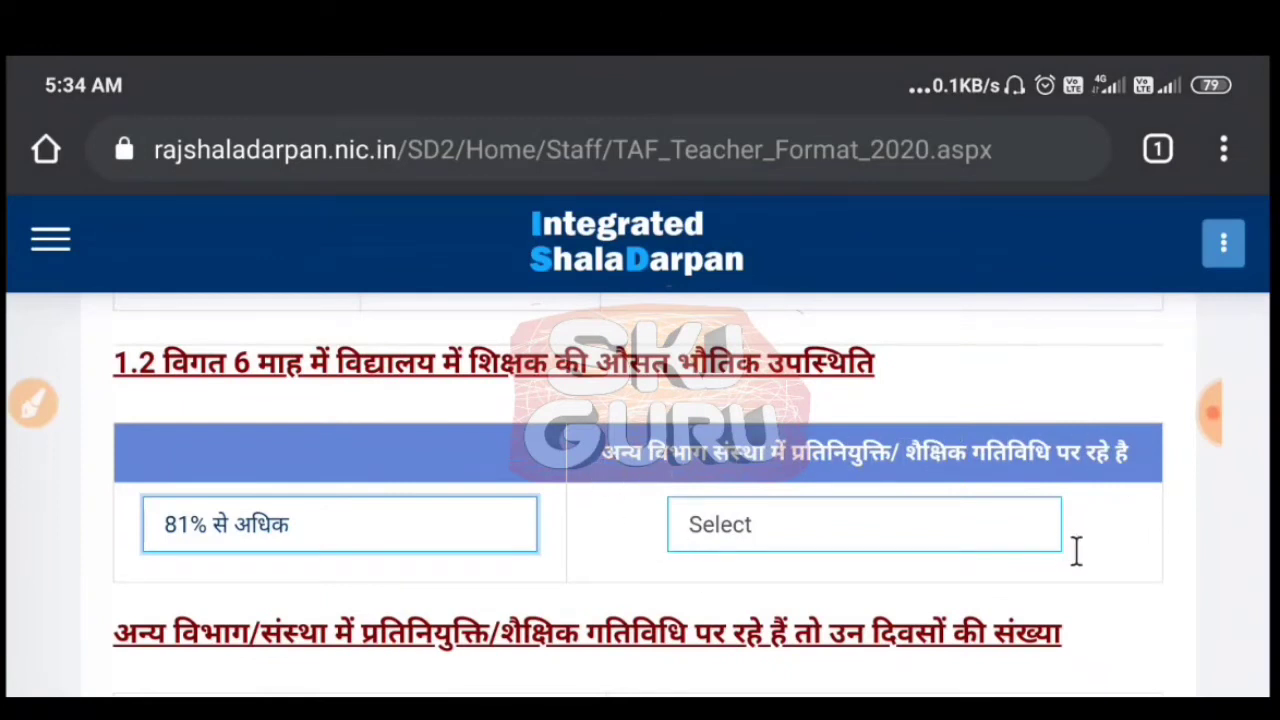
click(811, 514)
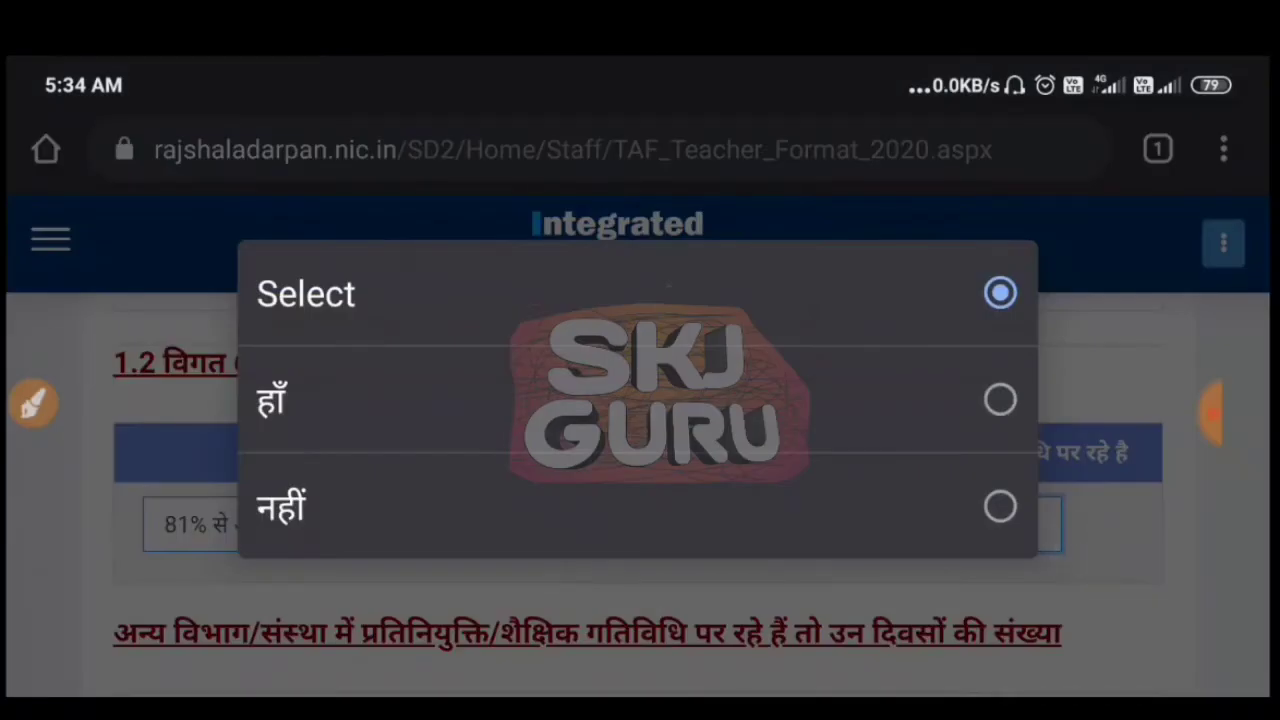
click(1000, 399)
click(926, 524)
click(1000, 506)
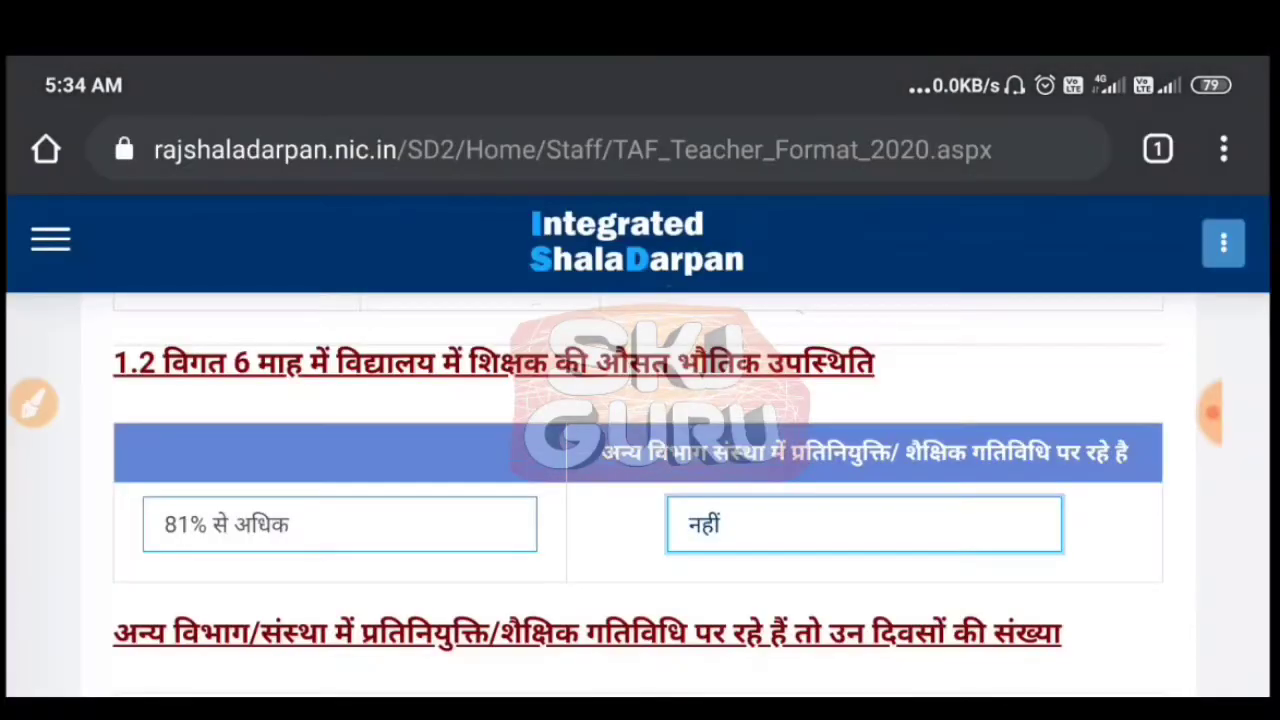
Step: Fill in the day-count fields for प्रतिनियुक्ति/शैक्षिक गतिविधि and for अन्य कार्य (गैर शैक्षणिक)
drag(1086, 584, 1100, 360)
drag(1004, 378, 1005, 493)
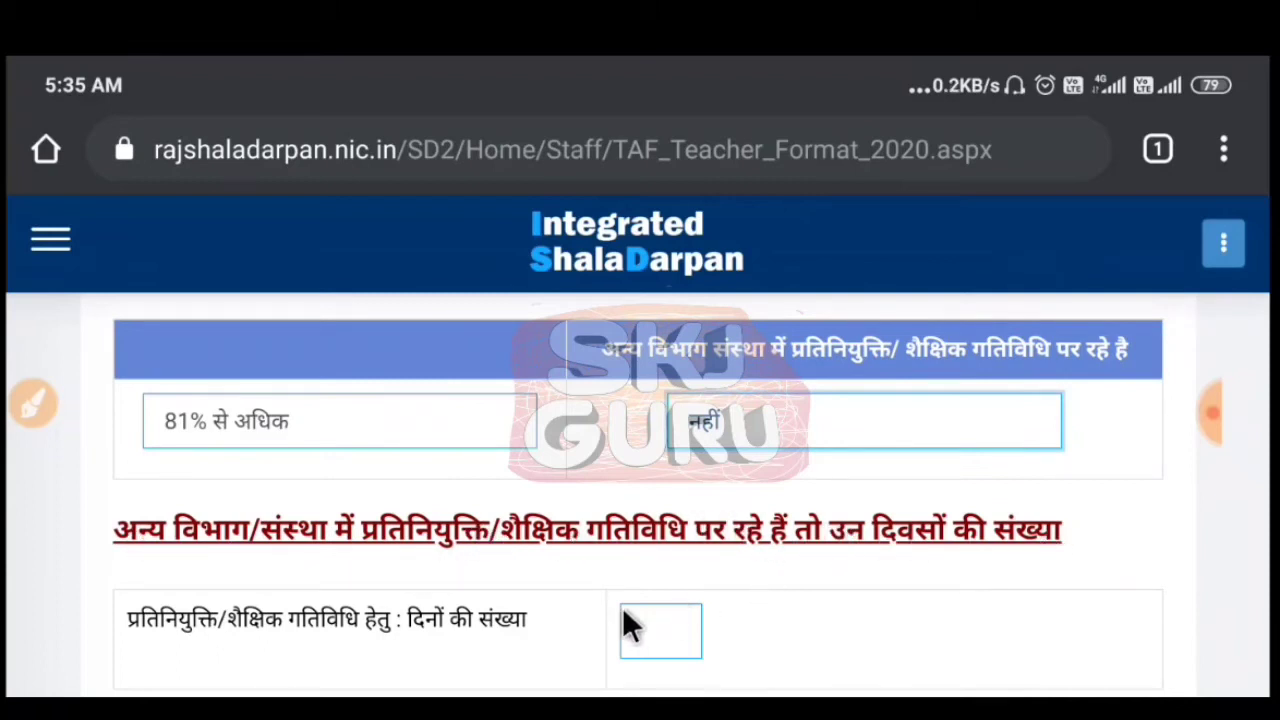
click(656, 632)
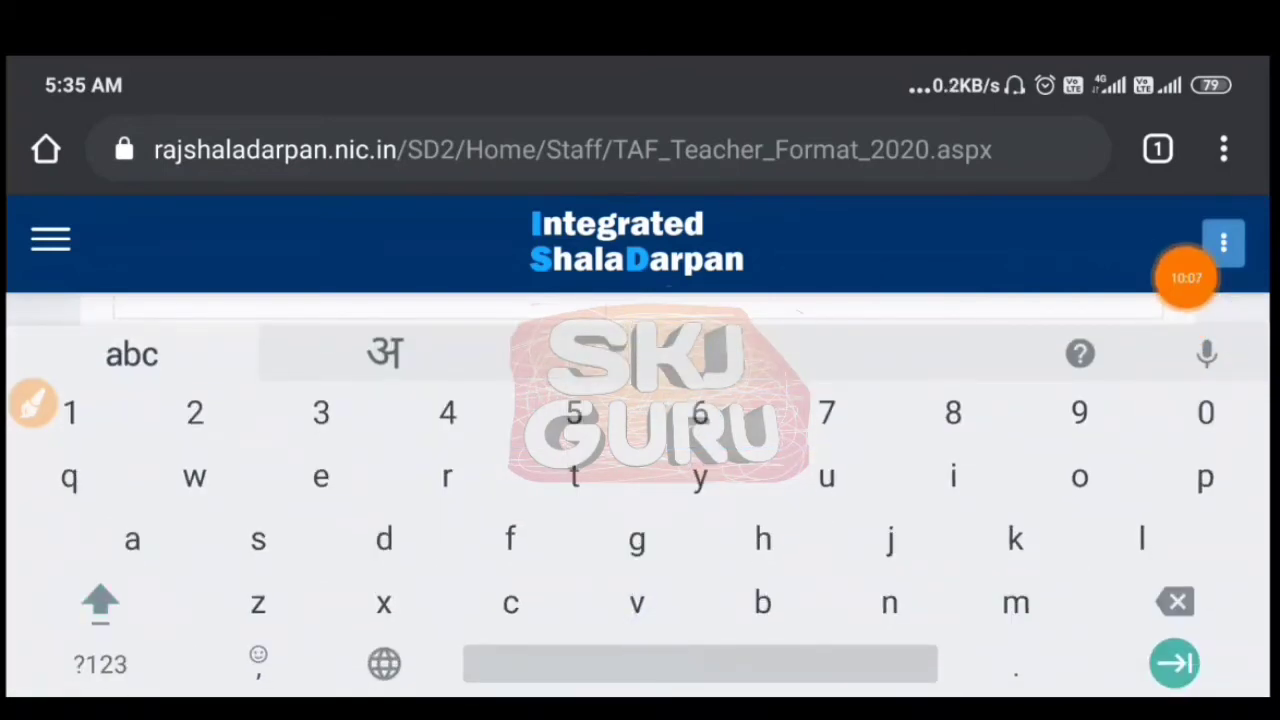
key(Escape)
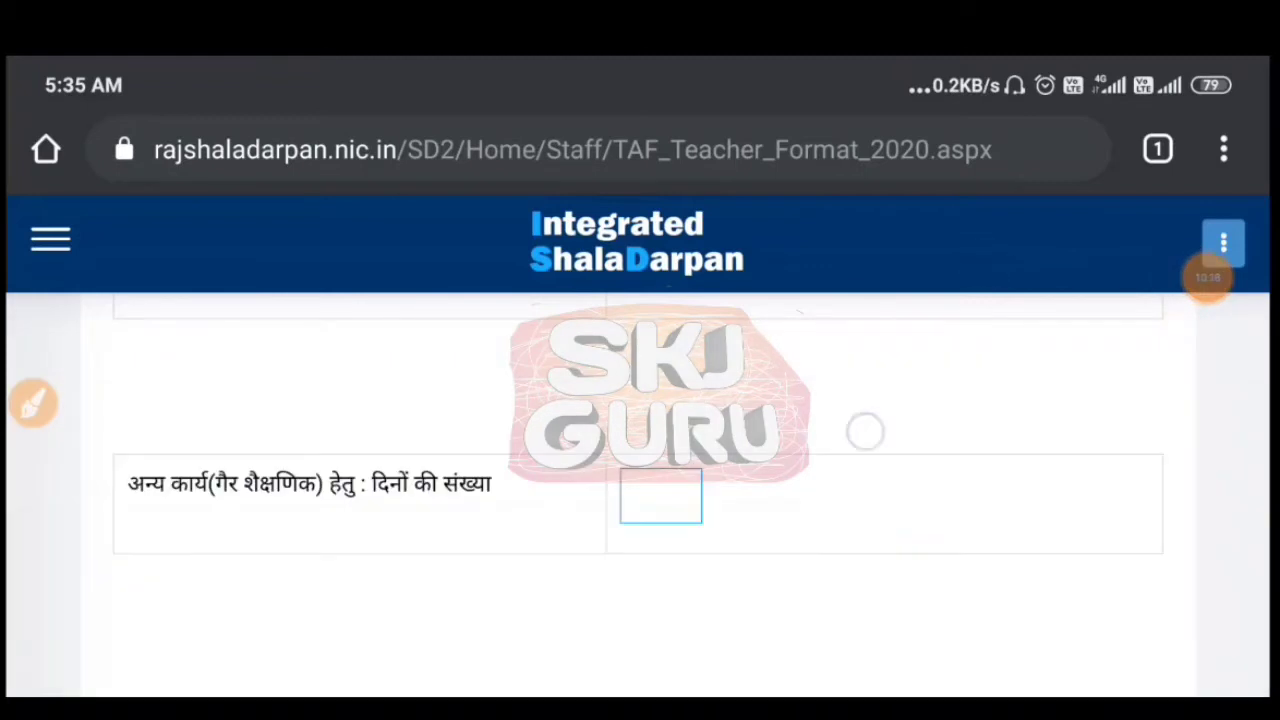
scroll(863, 514, up, 1)
scroll(863, 514, down, 1)
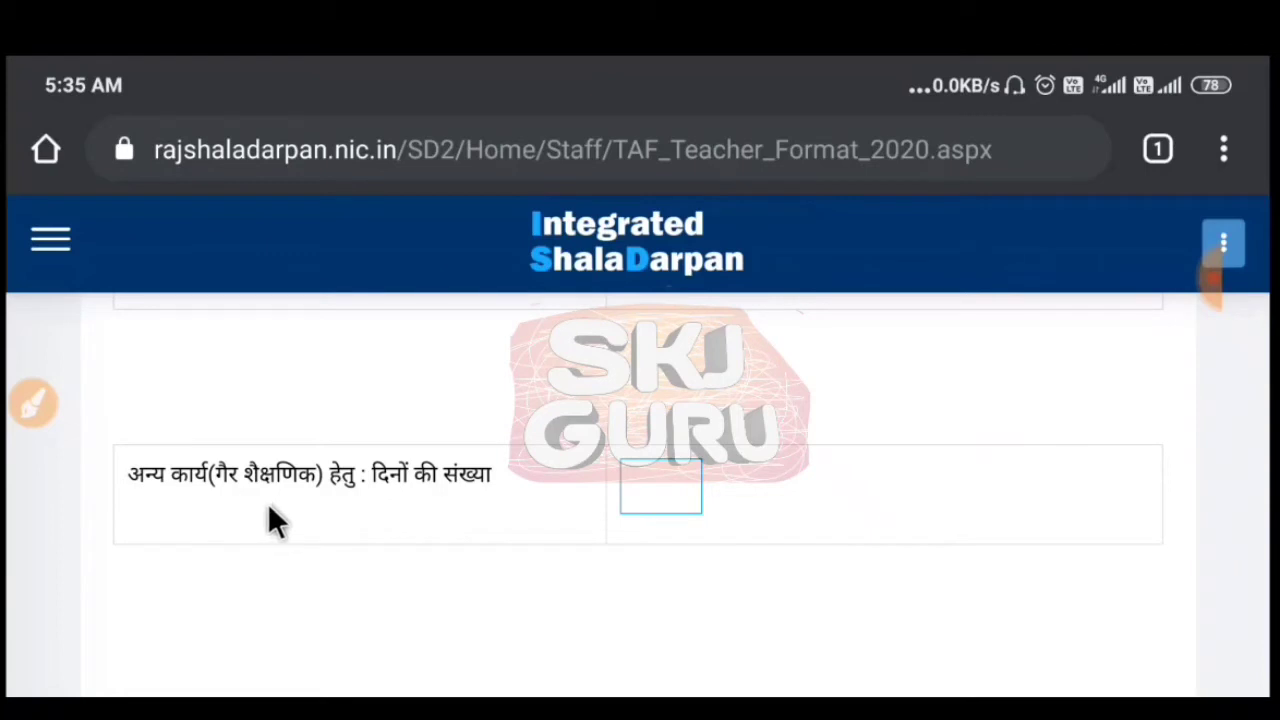
click(648, 486)
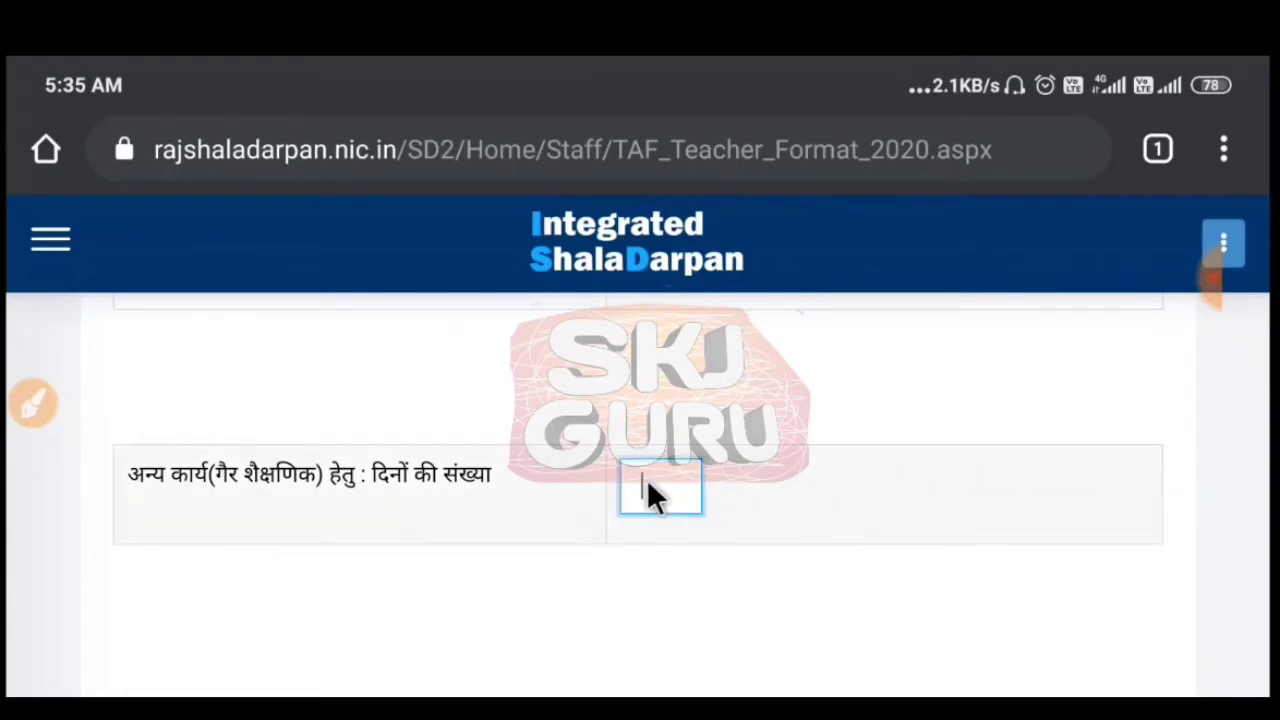
click(1220, 414)
click(992, 248)
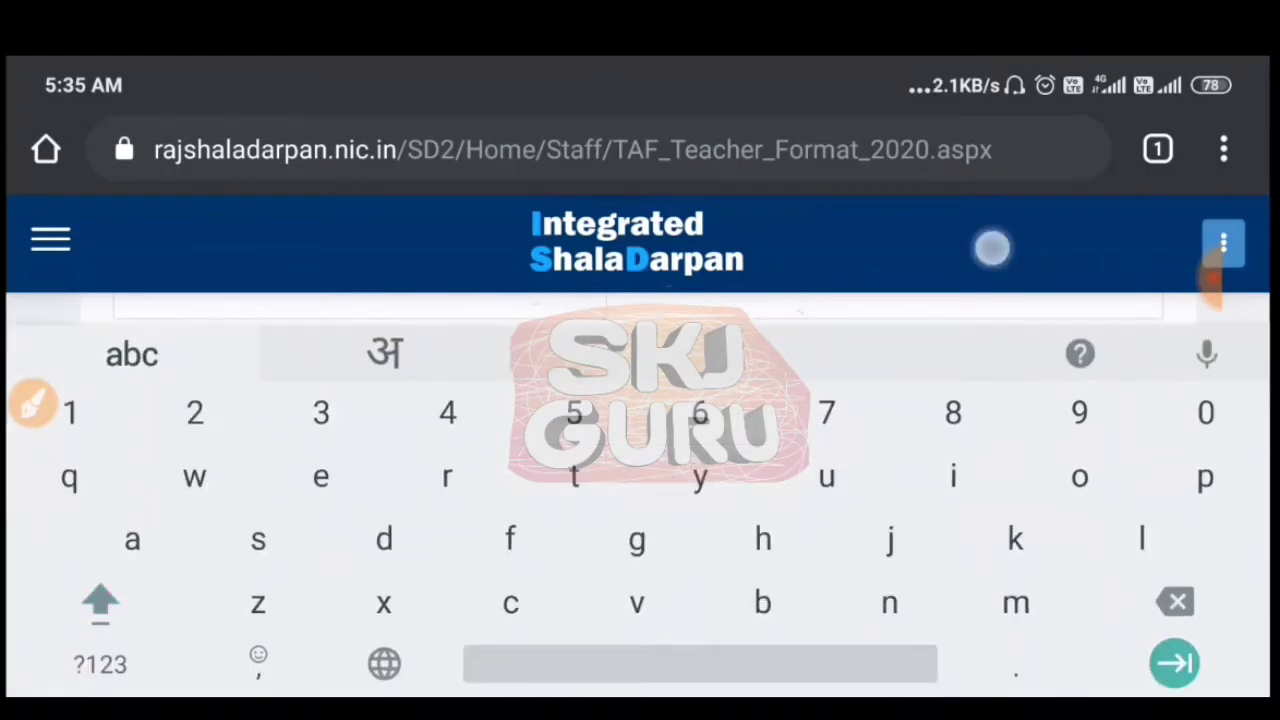
Step: Enter a self-rating of 5 for the performance indicators in the teacher's column of section 1.3
scroll(834, 554, up, 1)
scroll(883, 363, down, 2)
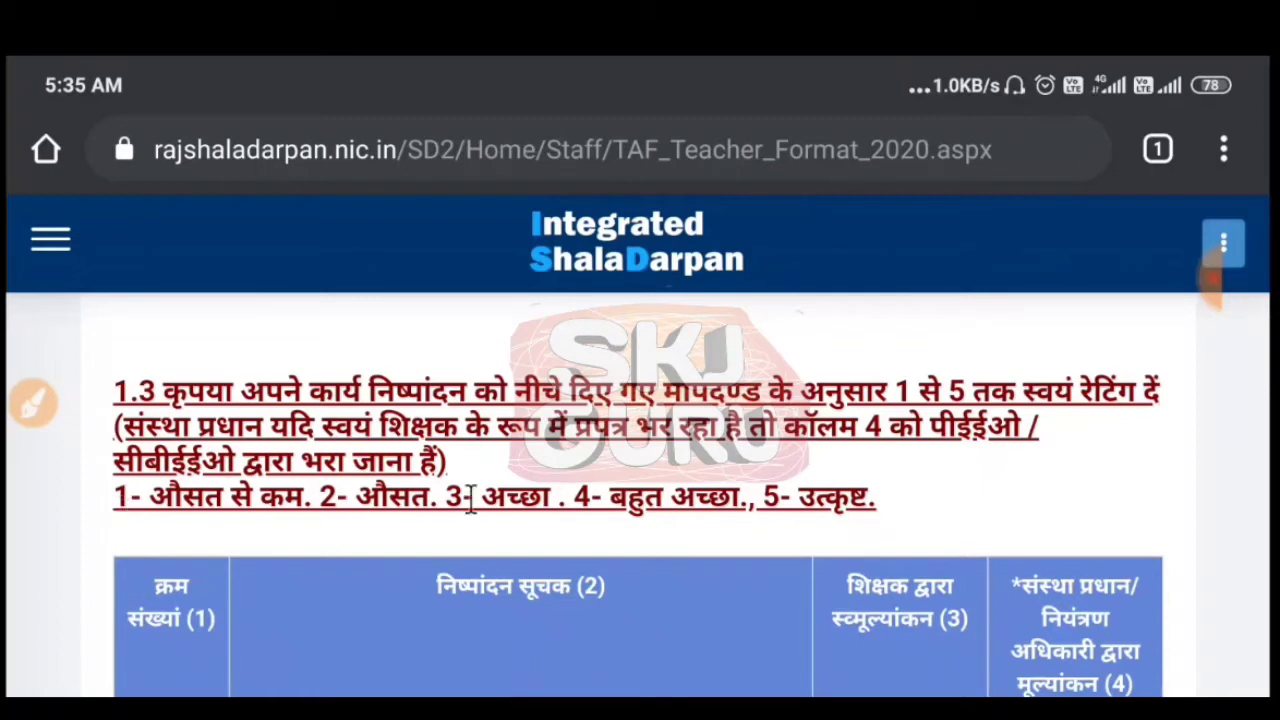
scroll(789, 497, down, 3)
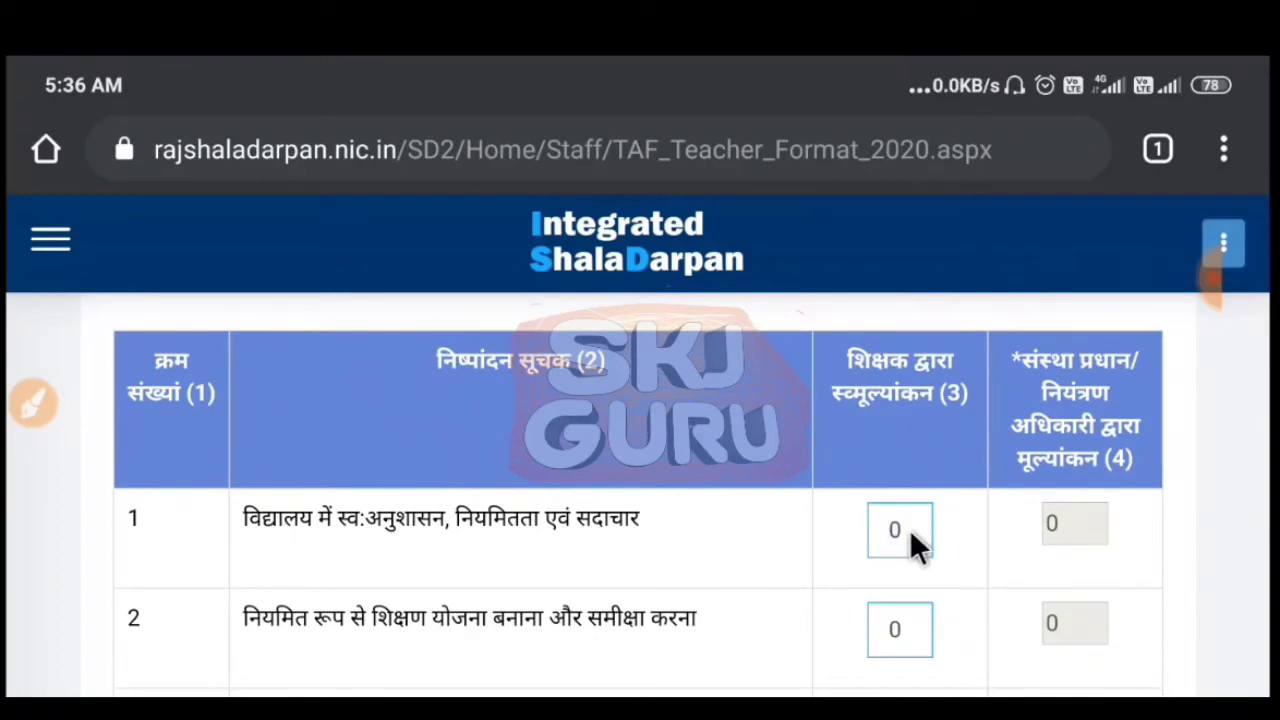
scroll(909, 528, down, 2)
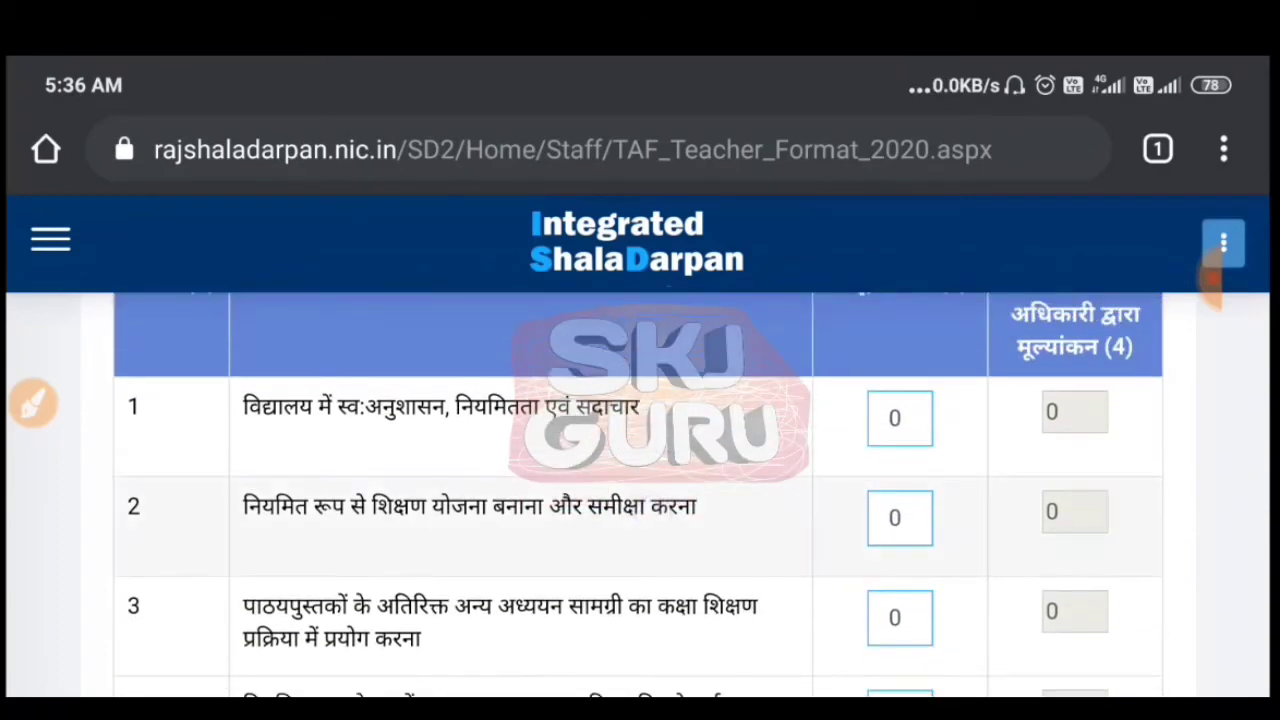
click(1211, 279)
click(1138, 196)
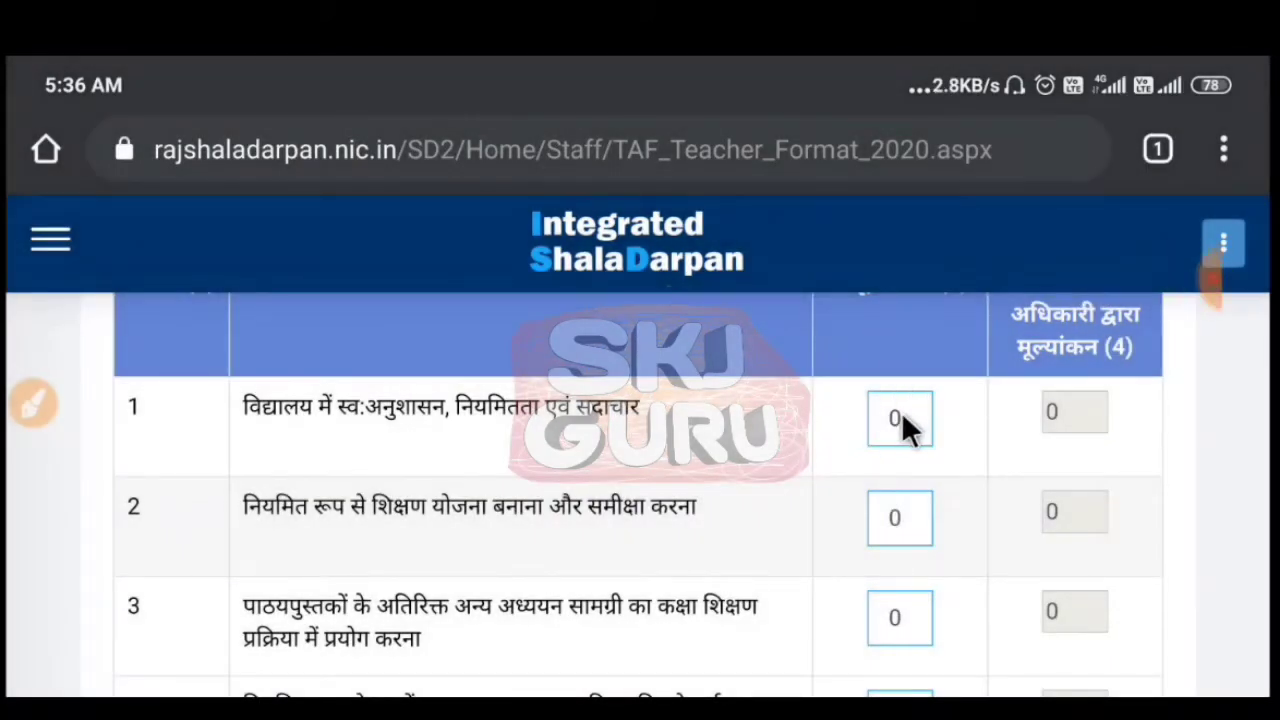
click(1186, 277)
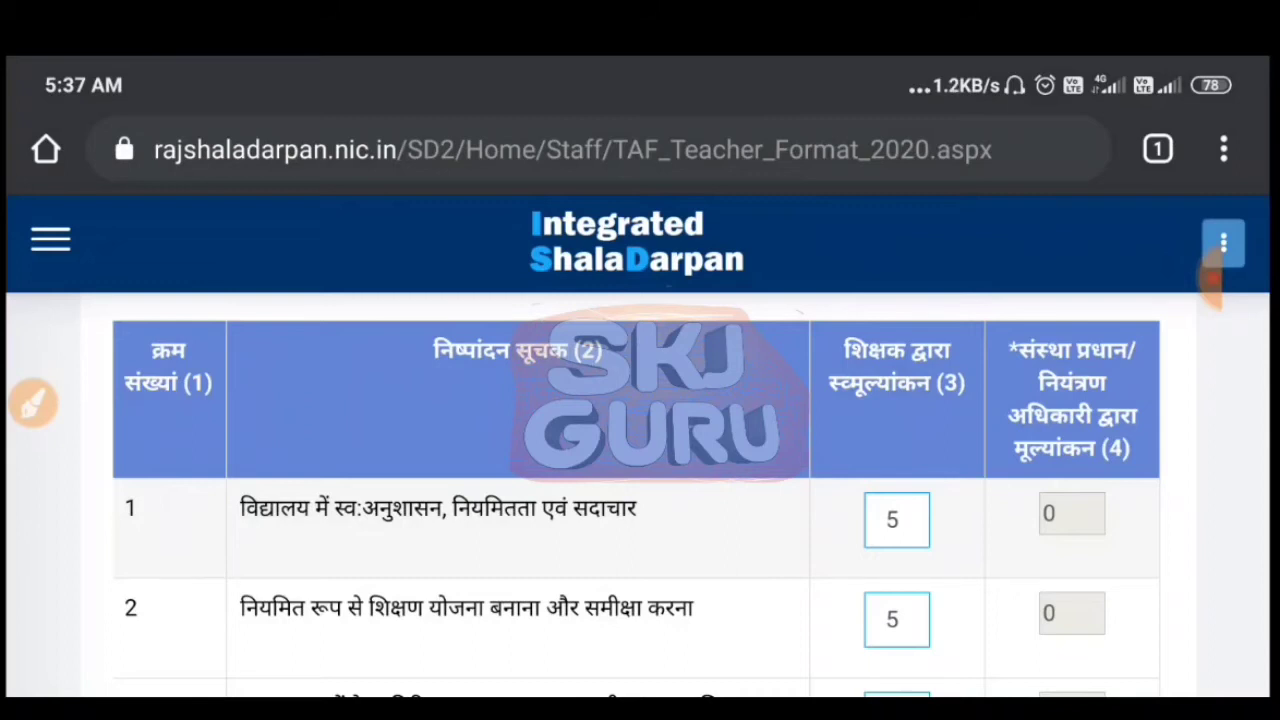
scroll(640, 500, down, 4)
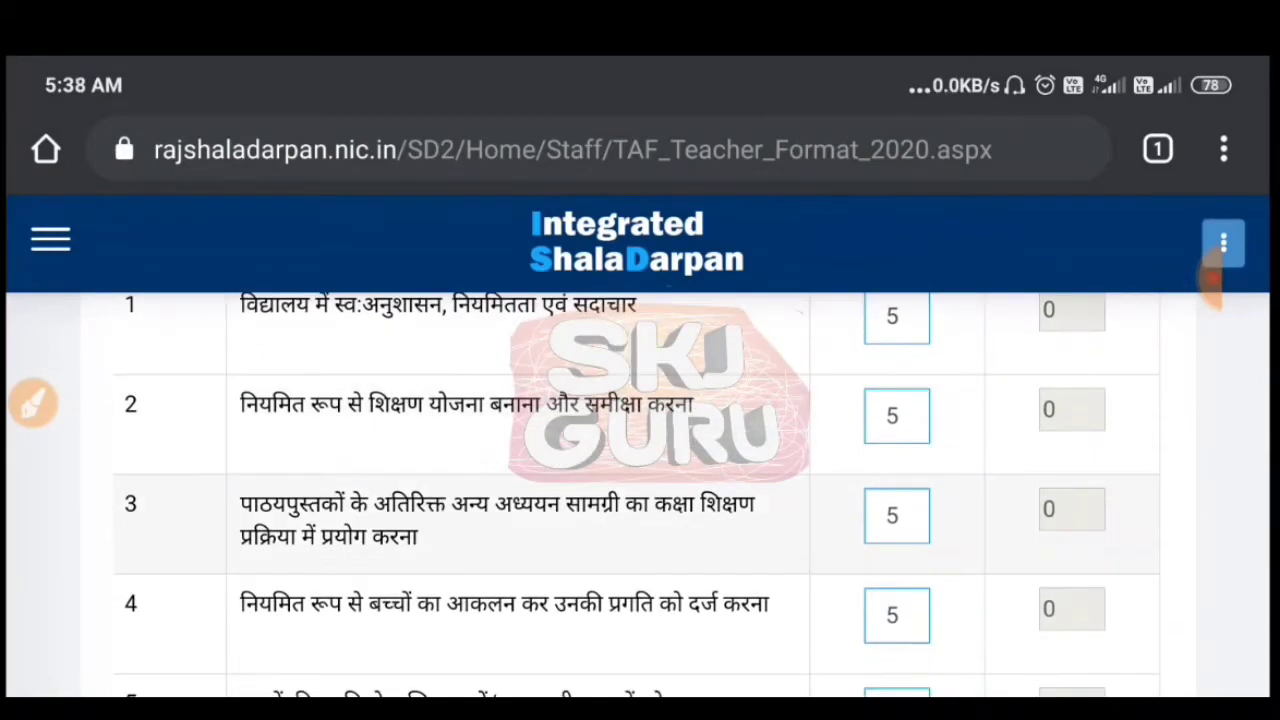
scroll(666, 563, down, 12)
scroll(657, 500, down, 14)
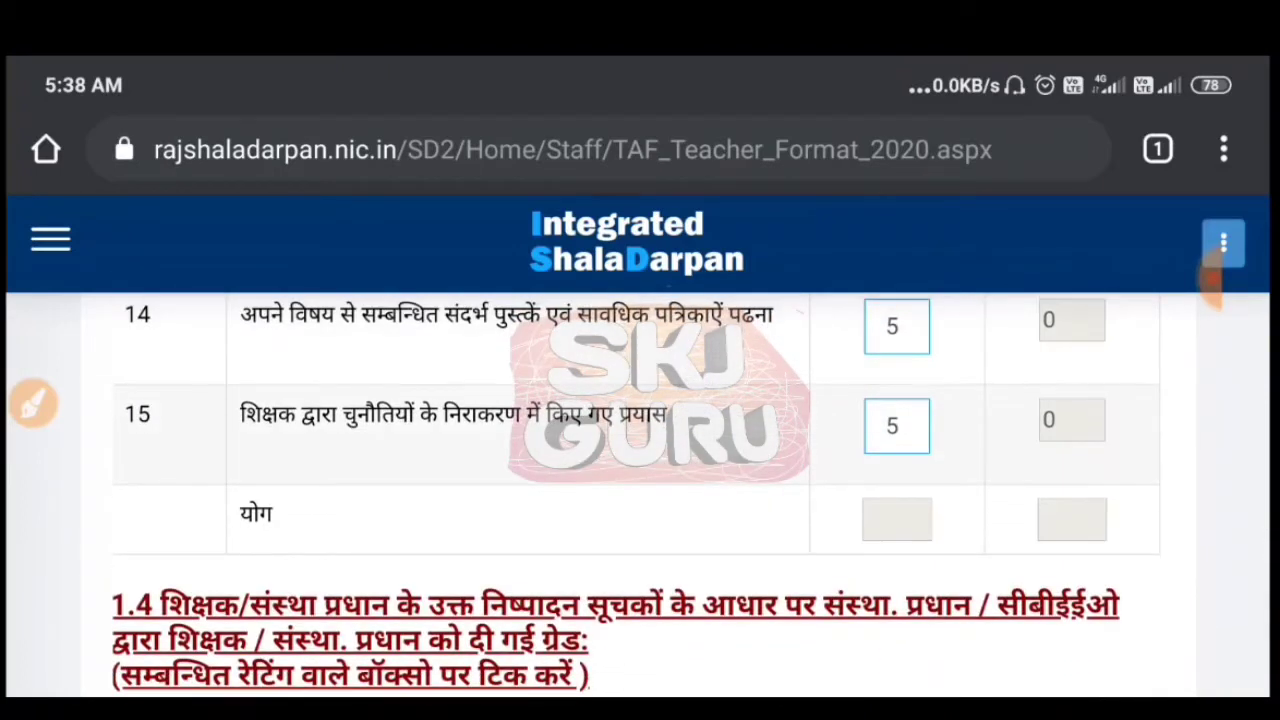
Step: Review the grade options in sections 1.4 and 1.5, leave them unselected, and save this page to continue
scroll(637, 495, down, 5)
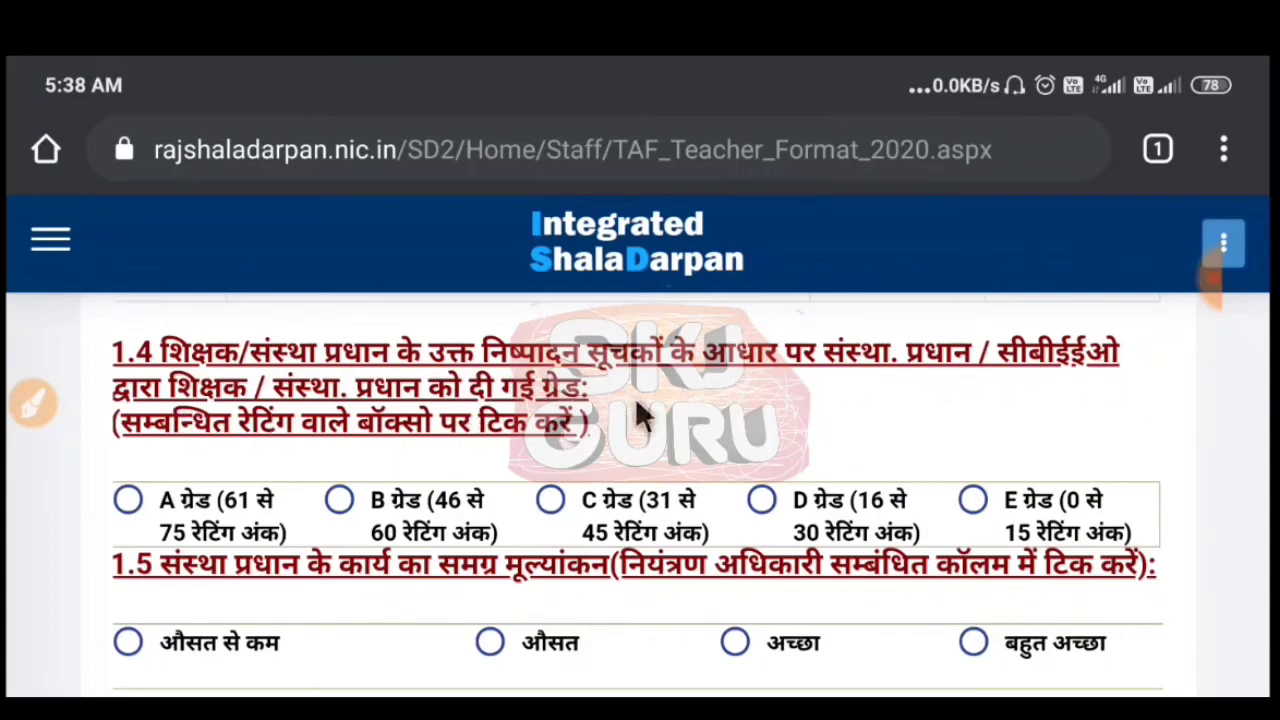
double_click(129, 501)
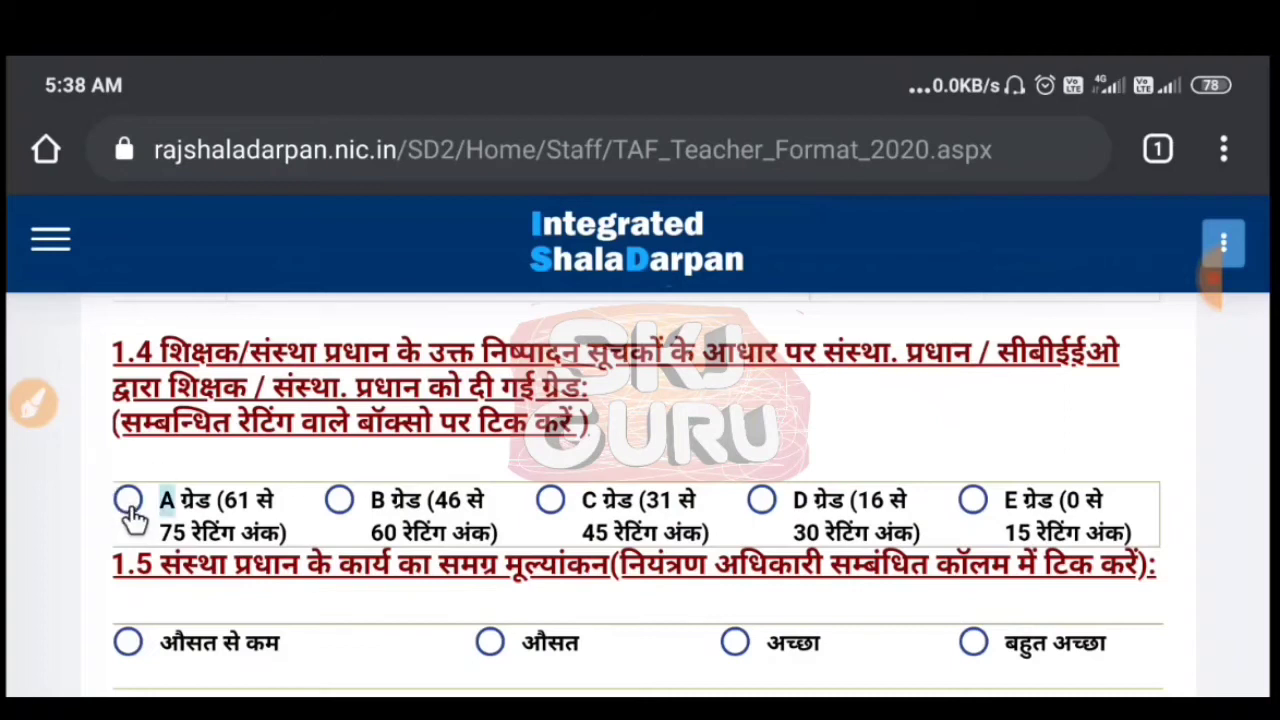
click(641, 472)
scroll(986, 463, up, 1)
scroll(986, 463, down, 2)
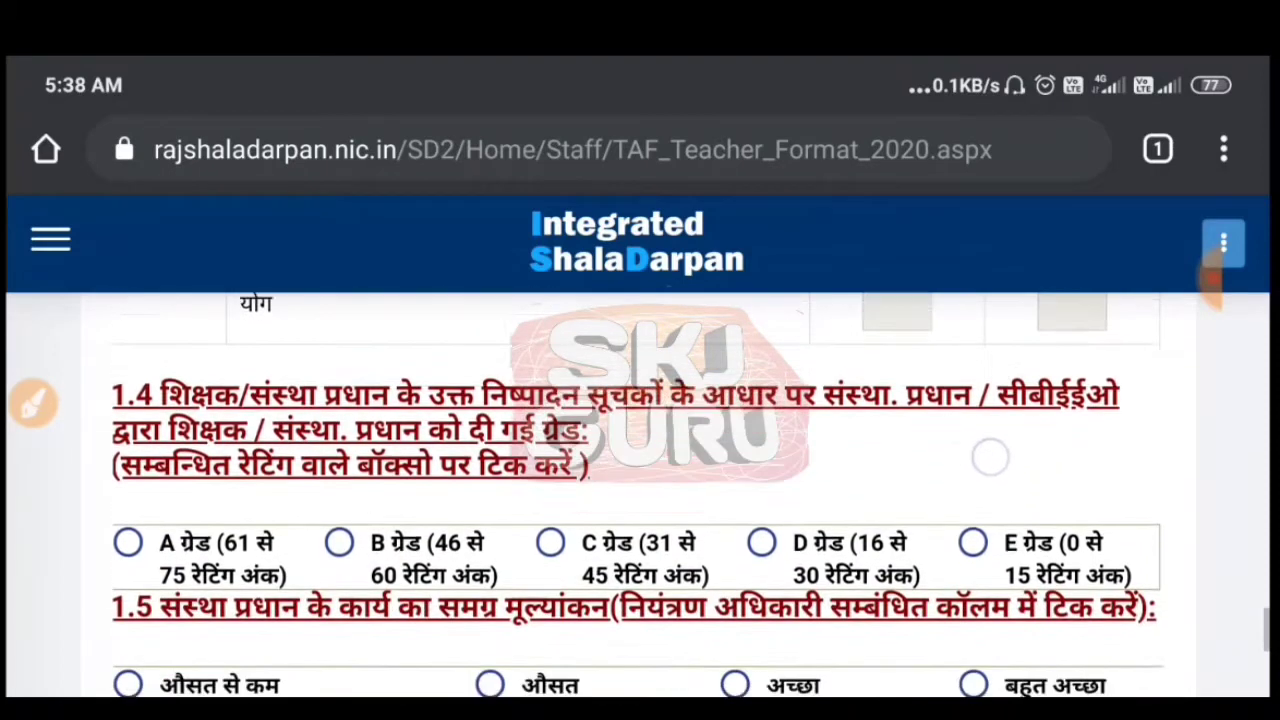
scroll(1106, 444, down, 3)
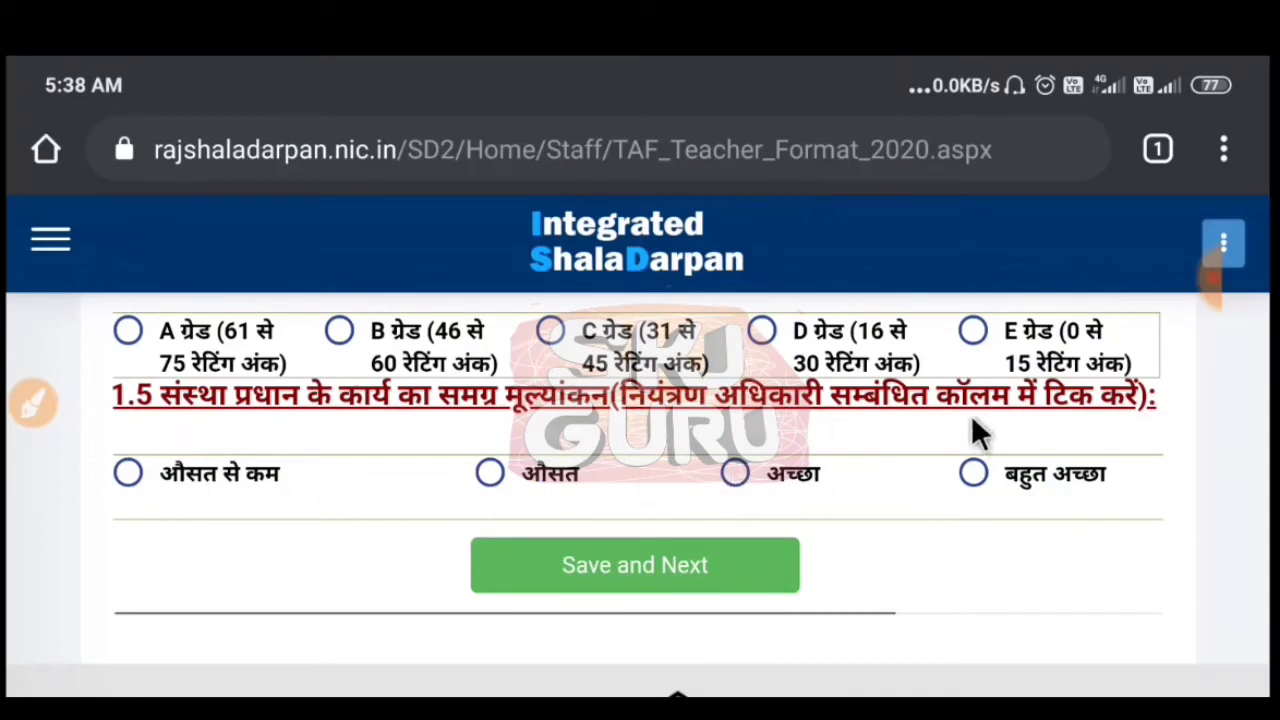
click(652, 570)
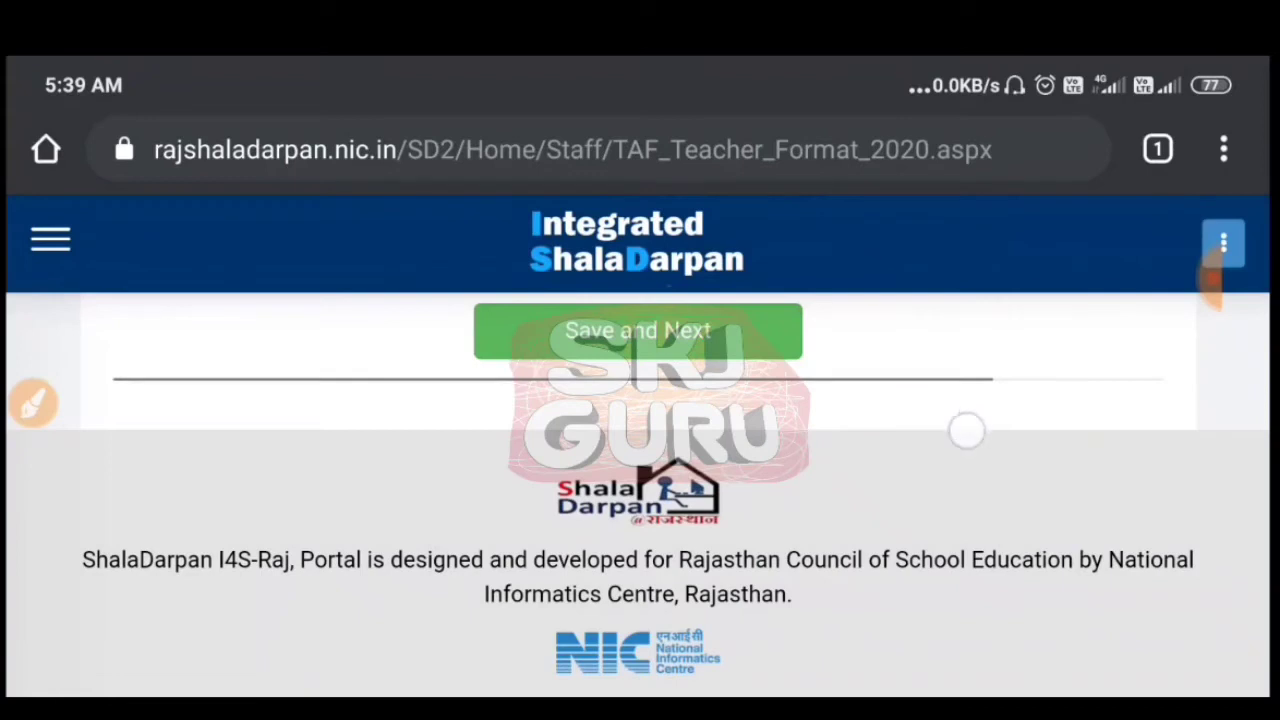
Step: Examine the new page's challenge and training priority sections 1.6 and 1.7 and their ranking instructions
scroll(966, 428, up, 10)
scroll(797, 528, down, 15)
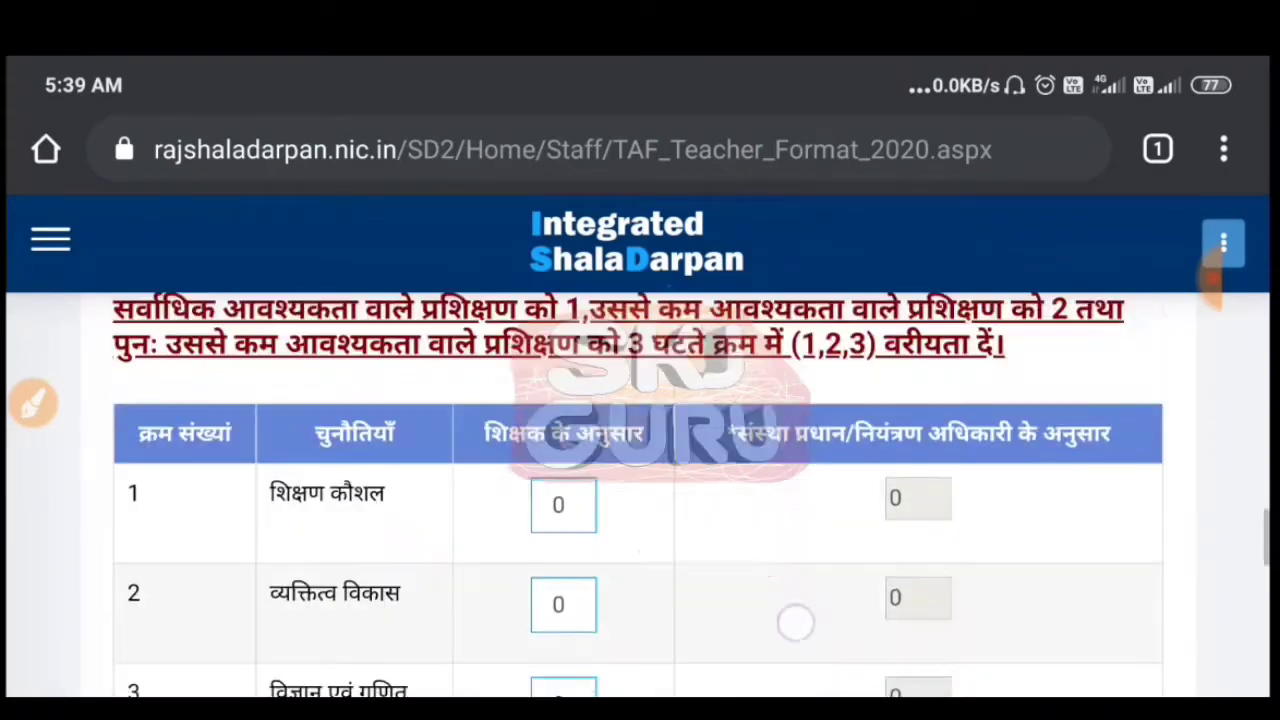
scroll(638, 495, up, 10)
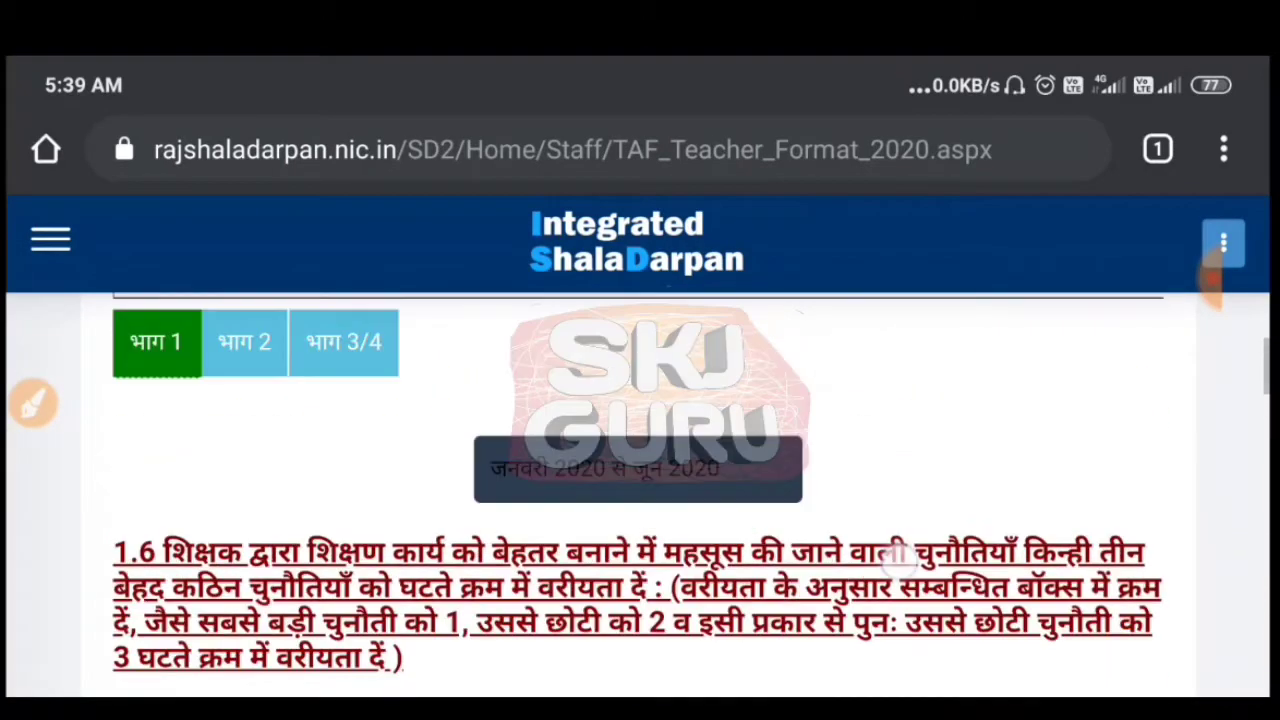
scroll(1021, 418, down, 2)
scroll(934, 537, down, 4)
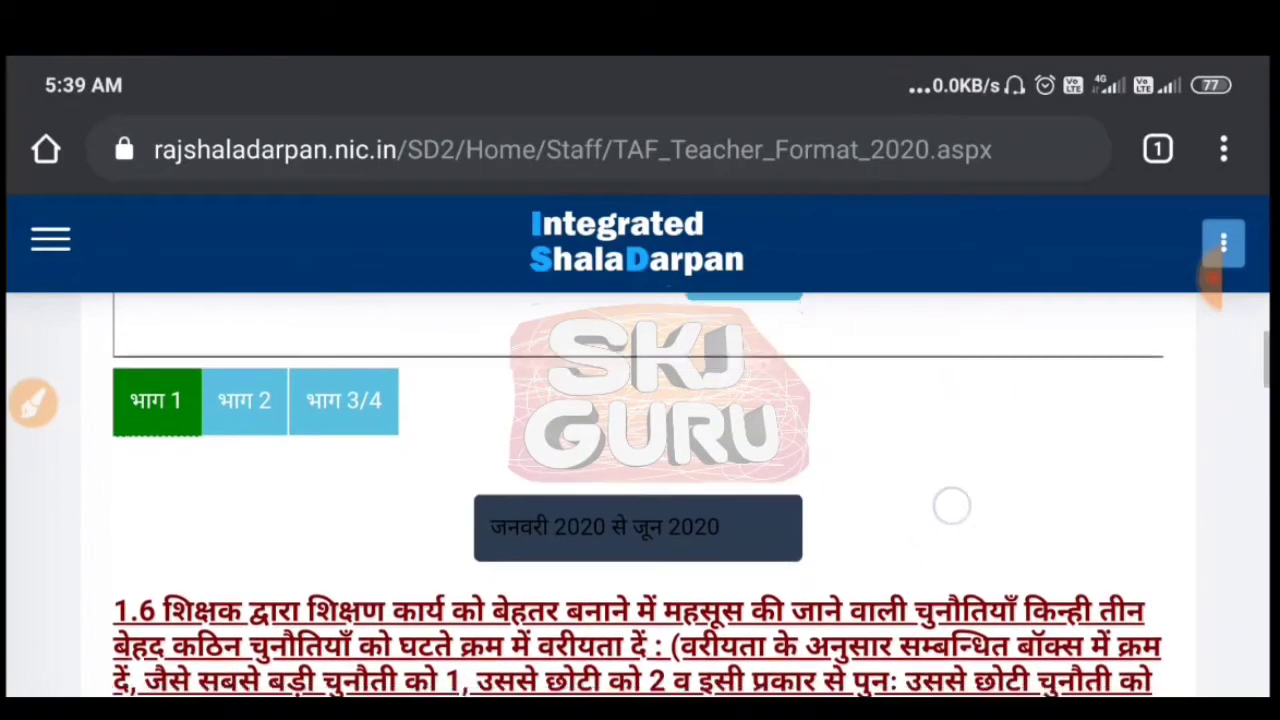
scroll(1030, 378, down, 3)
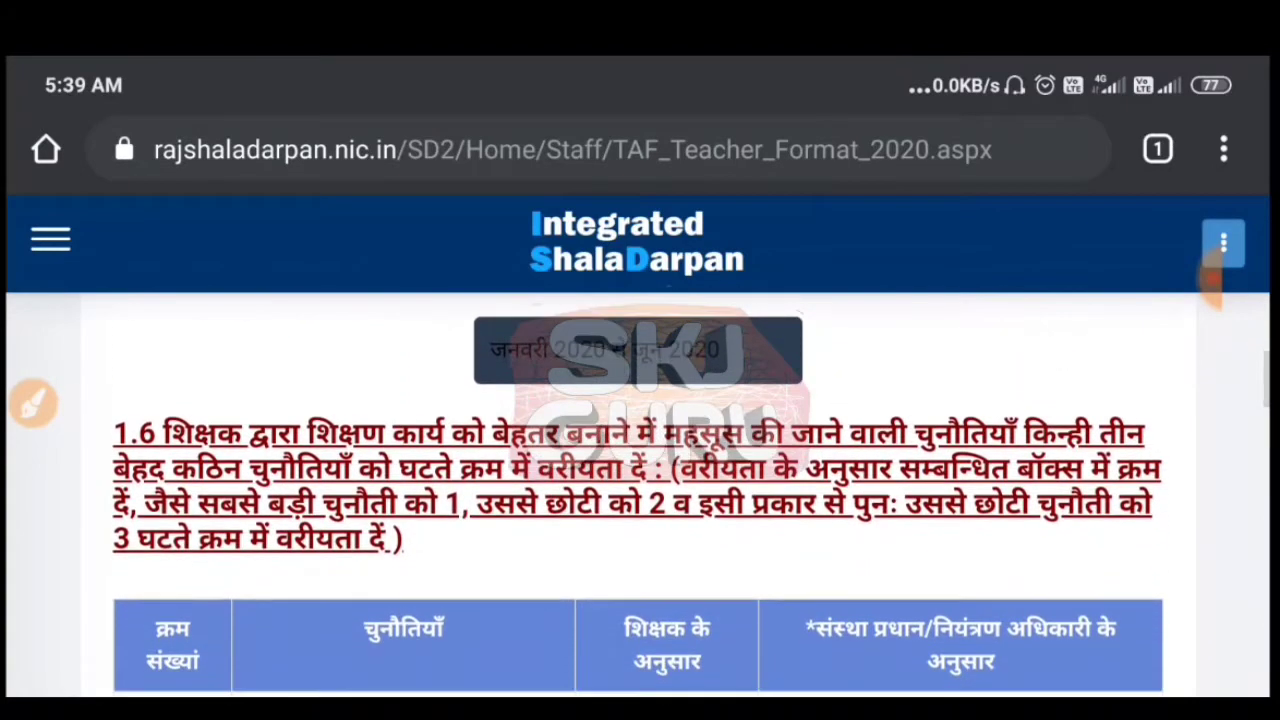
scroll(1019, 428, up, 8)
click(258, 478)
scroll(1060, 337, down, 6)
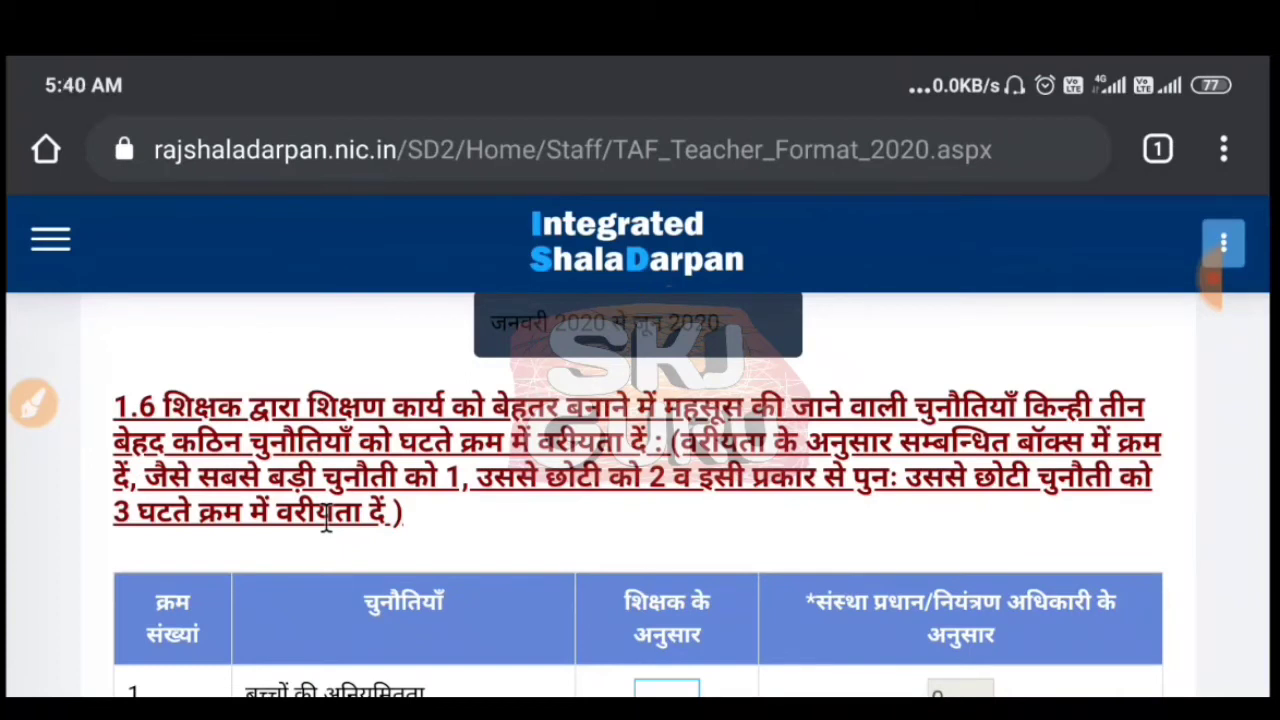
Step: In section 1.6, give अभिभावकों का असहयोग priority 1 in the teacher's column, and proceed to section 1.7
drag(1036, 527, 1090, 235)
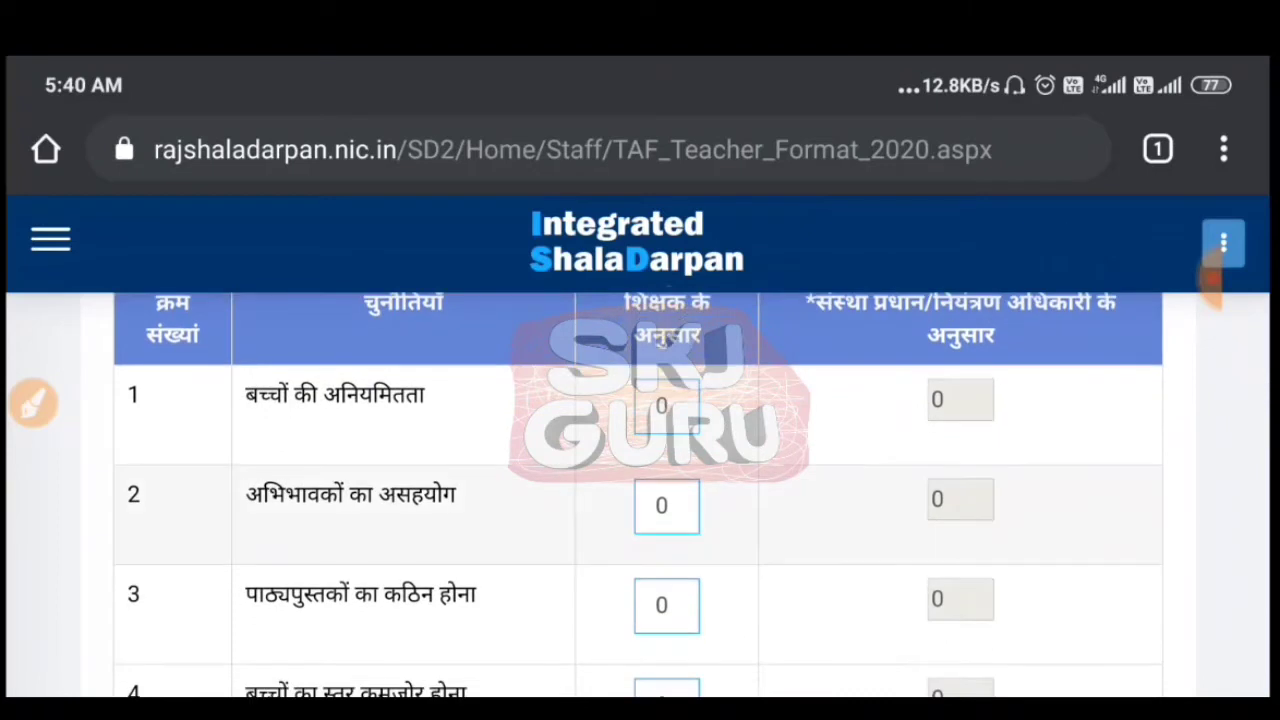
drag(820, 570, 866, 326)
drag(905, 500, 909, 383)
drag(882, 528, 869, 660)
drag(838, 340, 820, 690)
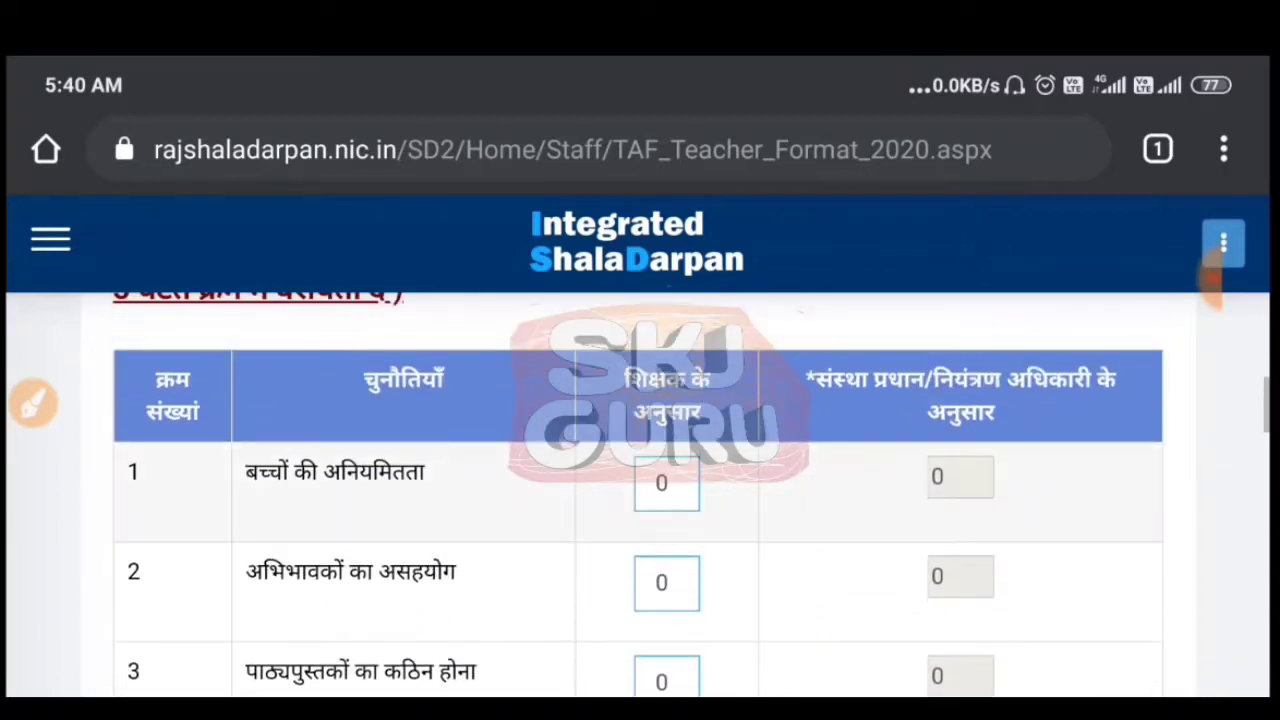
drag(791, 563, 800, 488)
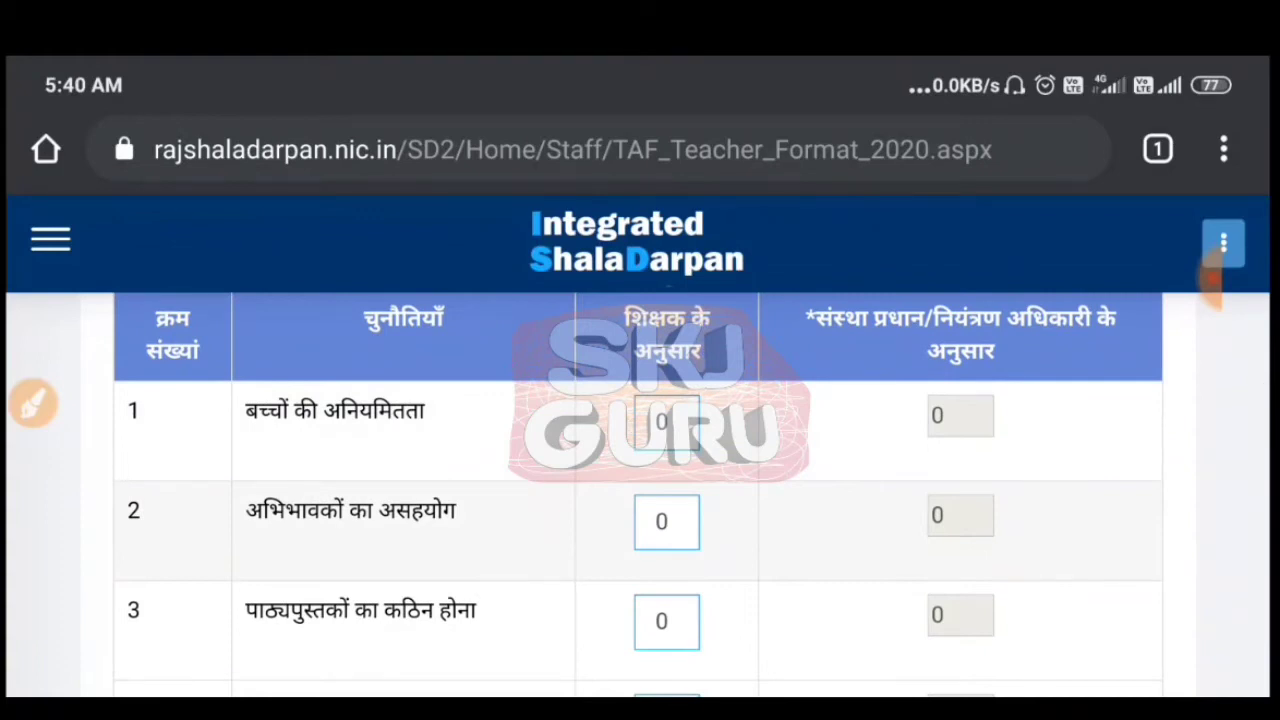
click(1212, 282)
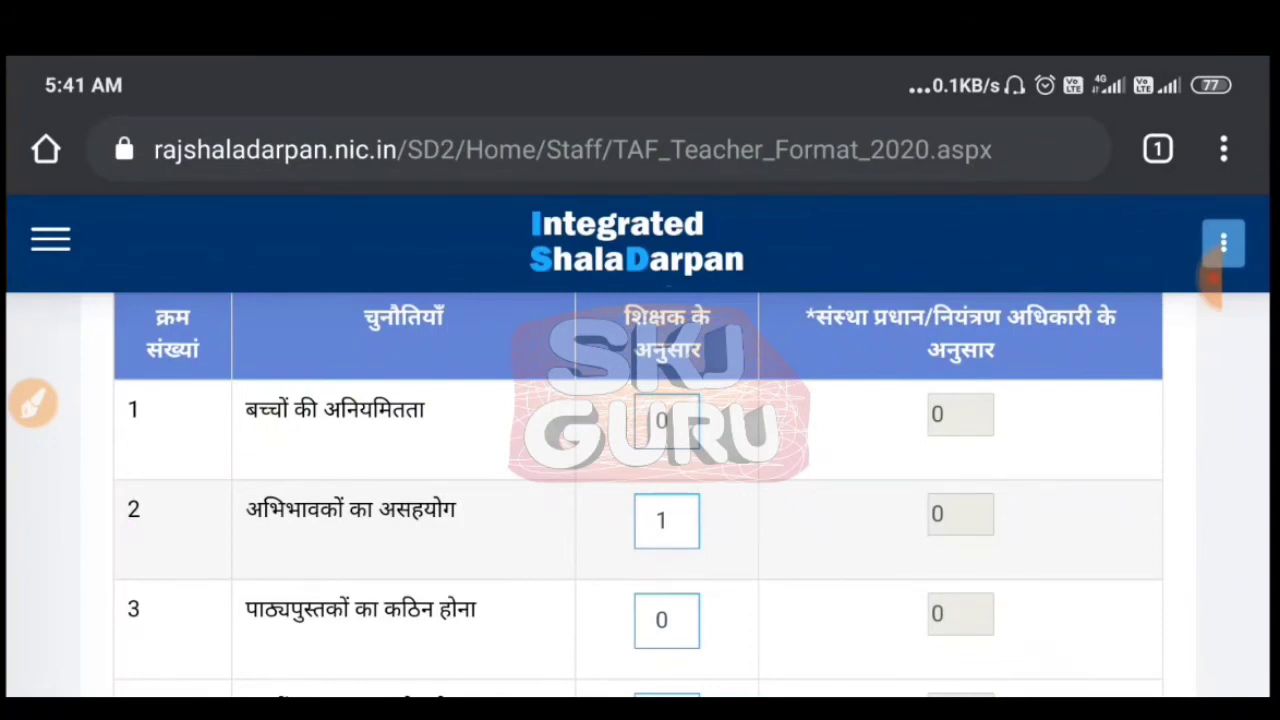
scroll(840, 446, down, 5)
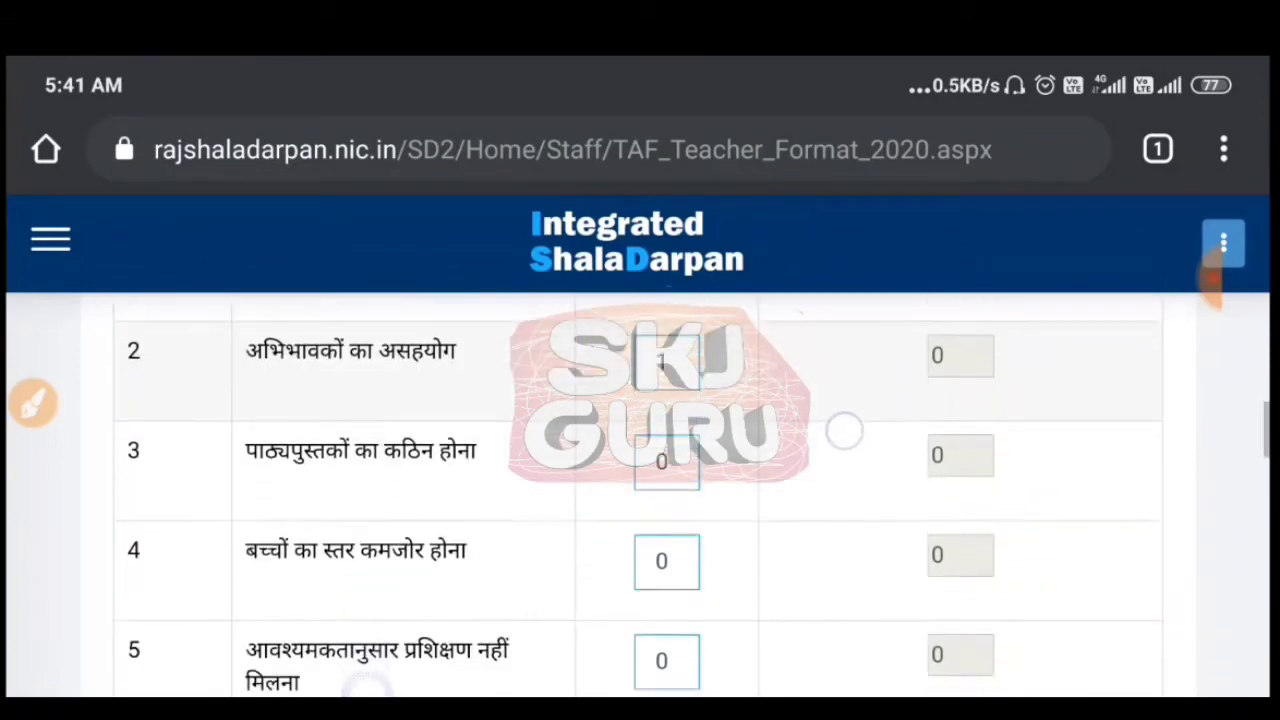
scroll(816, 518, down, 5)
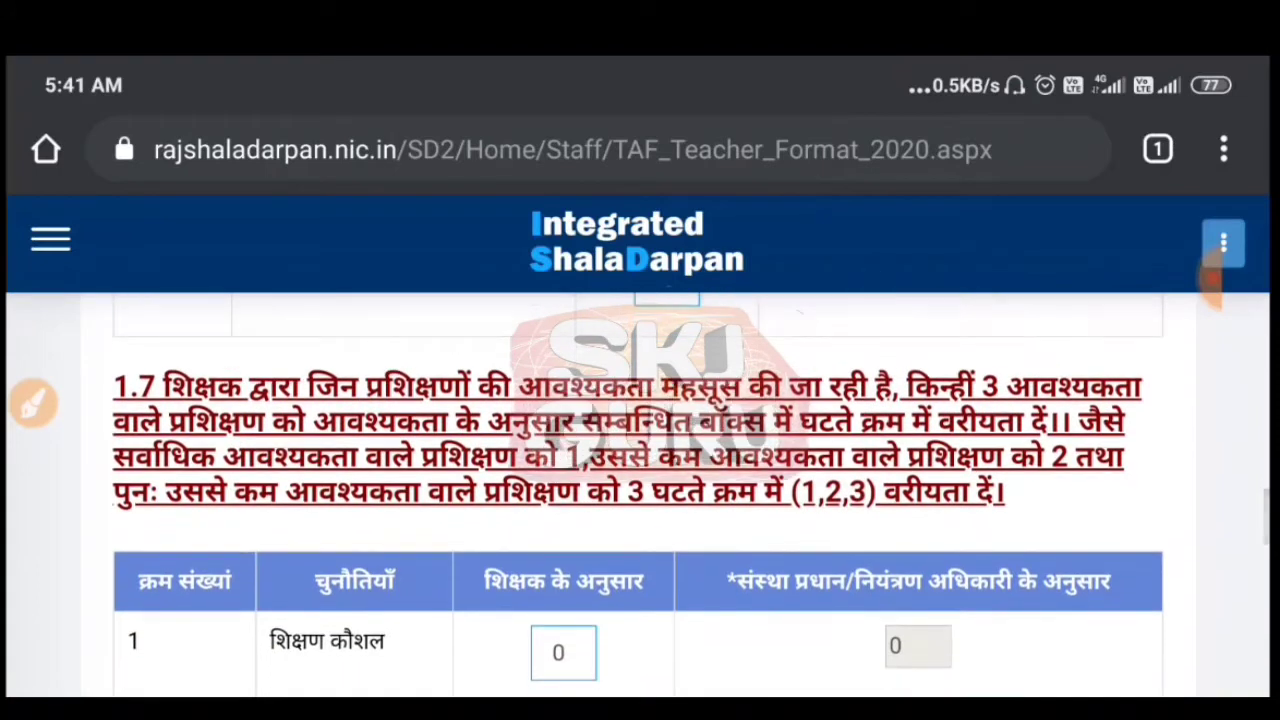